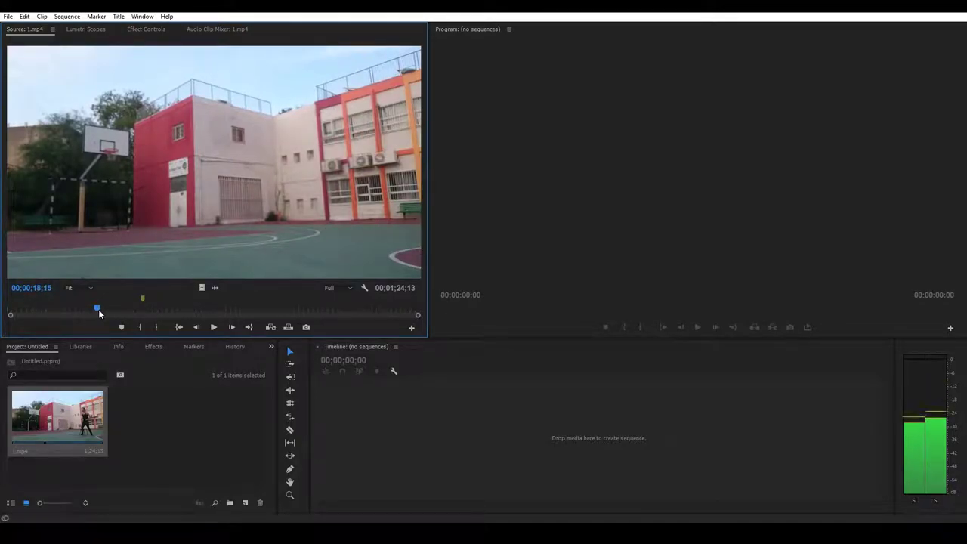
Mark a single in and out point at 00;00;18;15 of 1.mp4 and create a sequence from its video only
{"action": "left_click", "coordinate": [140, 327]}
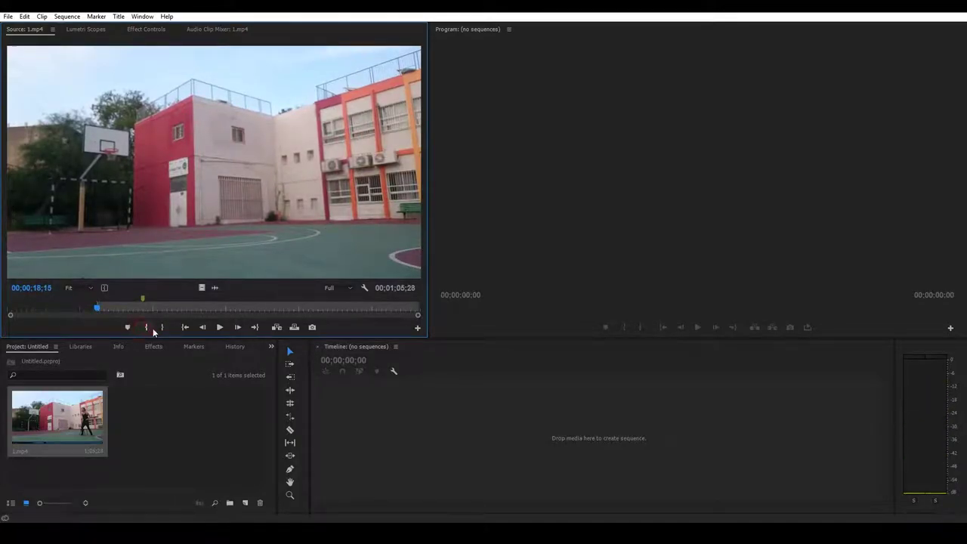
{"action": "left_click", "coordinate": [157, 328]}
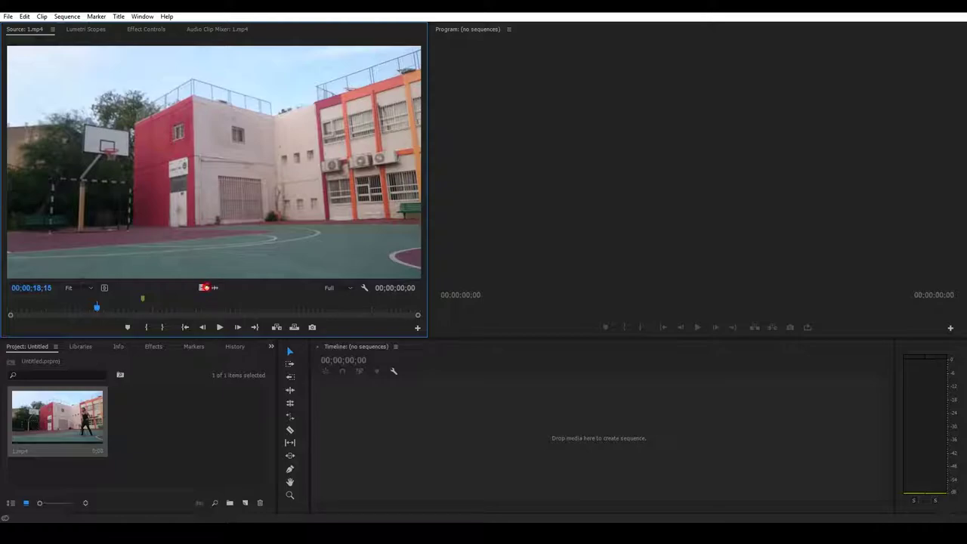
{"action": "left_click_drag", "start_coordinate": [379, 405], "coordinate": [380, 408]}
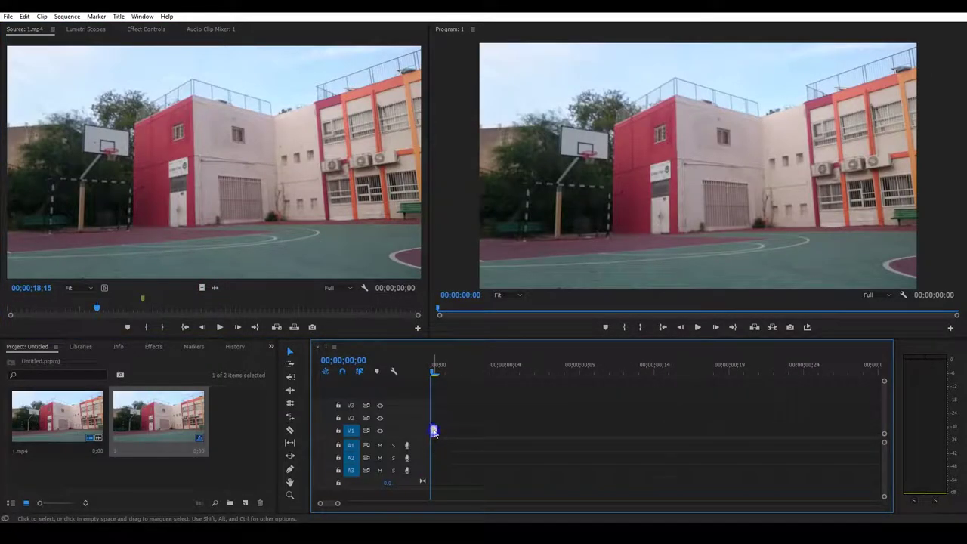
Add a frame hold to the empty-court clip on V1 and extend it to about 29 frames
{"action": "right_click", "coordinate": [434, 432]}
{"action": "left_click", "coordinate": [478, 360]}
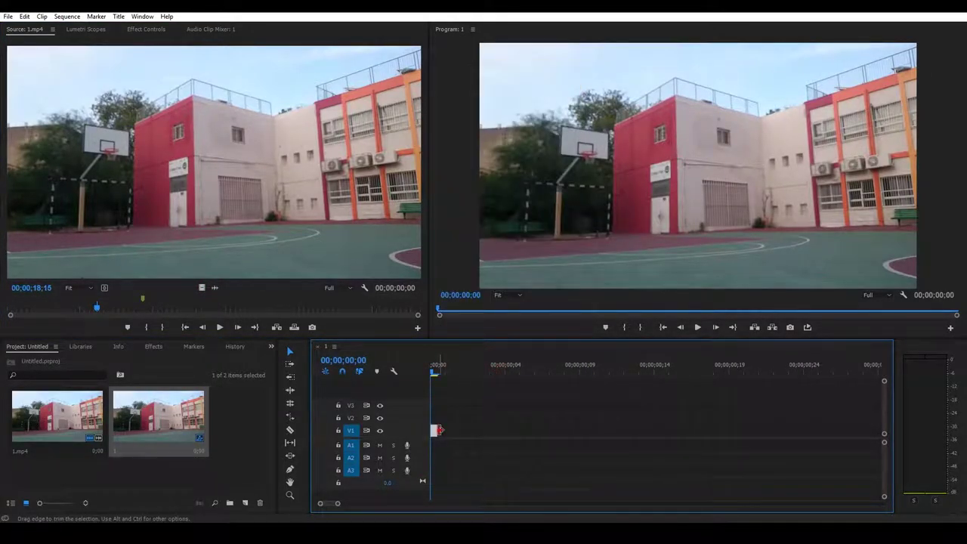
{"action": "left_click_drag", "start_coordinate": [438, 429], "coordinate": [840, 399]}
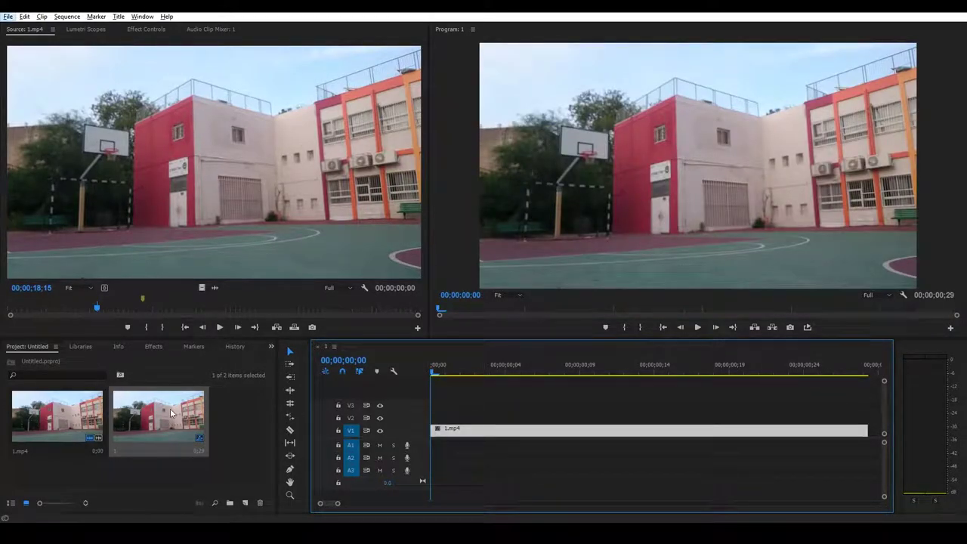
Mark the 6;12 section of 1.mp4 ending at 00;00;31;10 and place its video on V2
{"action": "left_click_drag", "start_coordinate": [100, 308], "coordinate": [475, 418]}
{"action": "left_click", "coordinate": [146, 328]}
{"action": "left_click", "coordinate": [162, 328]}
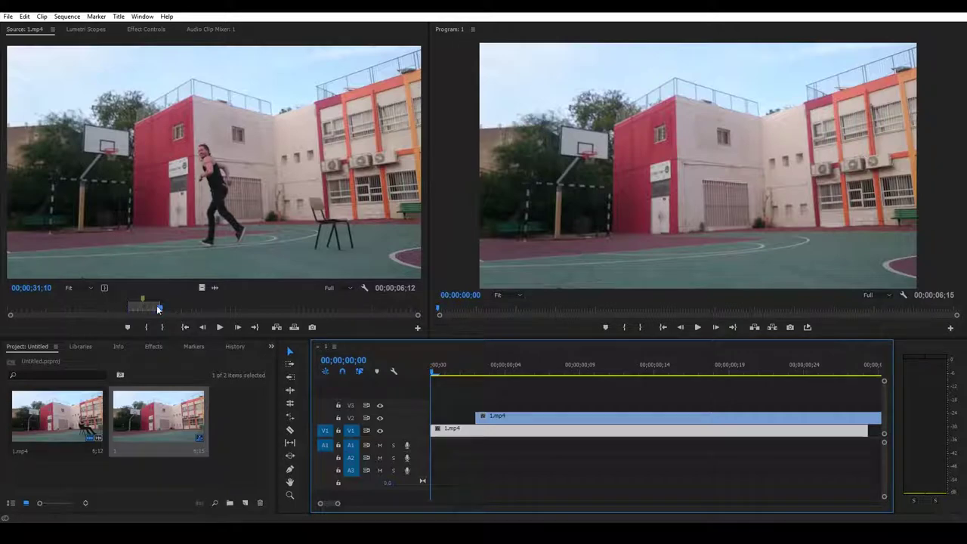
Mark the 1;04 section of 1.mp4 around 00;01;12;00 and place its video on V3
{"action": "left_click_drag", "start_coordinate": [159, 309], "coordinate": [357, 308]}
{"action": "left_click", "coordinate": [148, 327]}
{"action": "left_click", "coordinate": [159, 327]}
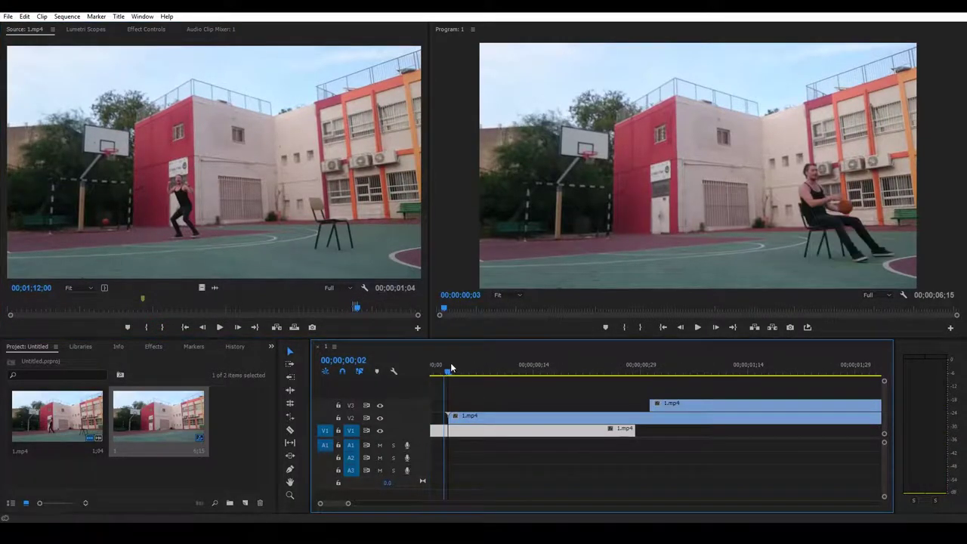
Move the V3 clip so it overlaps the end of the V2 clip and extend the V1 clip to about 5.6 seconds
{"action": "left_click", "coordinate": [455, 371]}
{"action": "left_click_drag", "start_coordinate": [460, 373], "coordinate": [578, 371]}
{"action": "key", "text": "minus"}
{"action": "key", "text": "minus"}
{"action": "left_click_drag", "start_coordinate": [517, 405], "coordinate": [738, 409]}
{"action": "left_click_drag", "start_coordinate": [467, 370], "coordinate": [589, 361]}
{"action": "left_click_drag", "start_coordinate": [471, 429], "coordinate": [699, 429]}
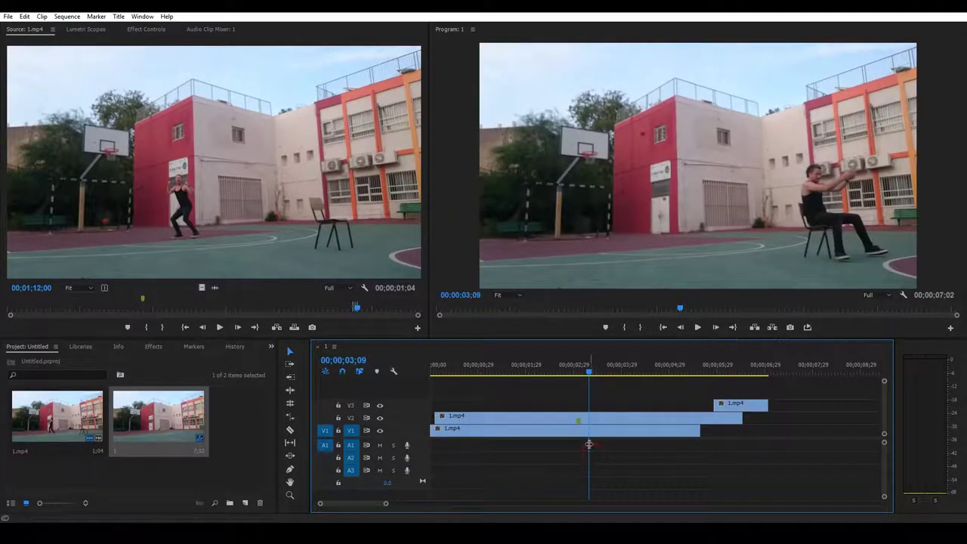
Add sequence markers at 00;00;03;09 and 00;00;02;19
{"action": "key", "text": "m"}
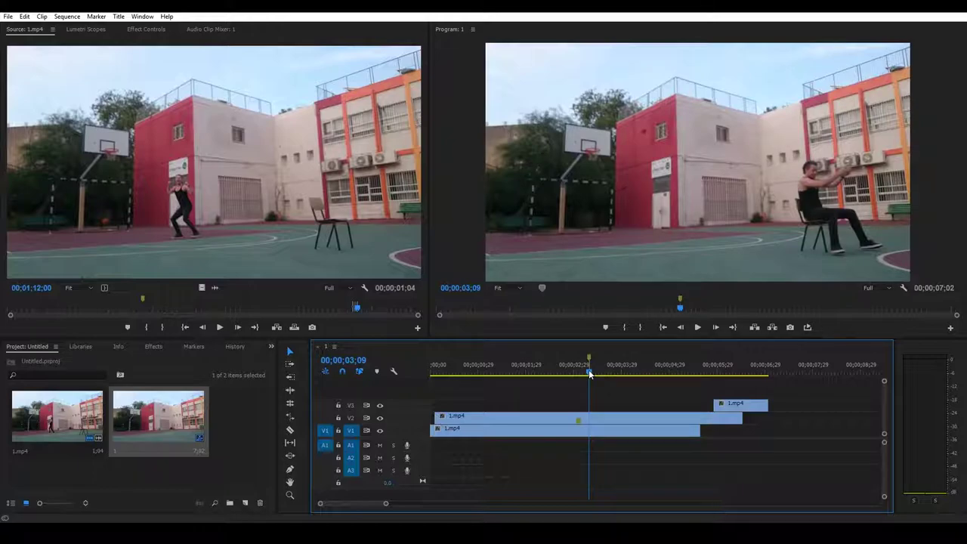
{"action": "left_click_drag", "start_coordinate": [589, 373], "coordinate": [558, 375]}
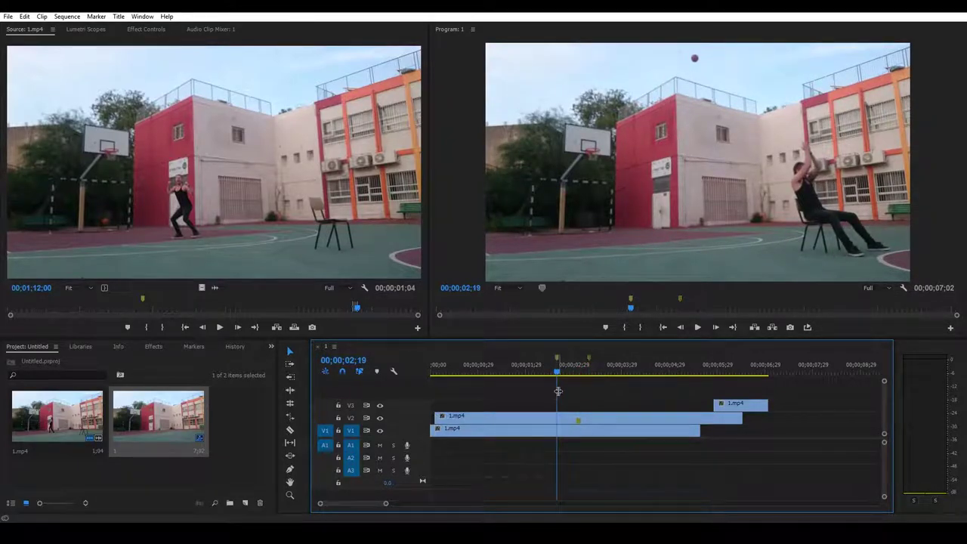
{"action": "key", "text": "m"}
Split the V2 clip at the 00;00;02;19 marker with the Razor tool
{"action": "left_click", "coordinate": [558, 417]}
{"action": "key", "text": "c"}
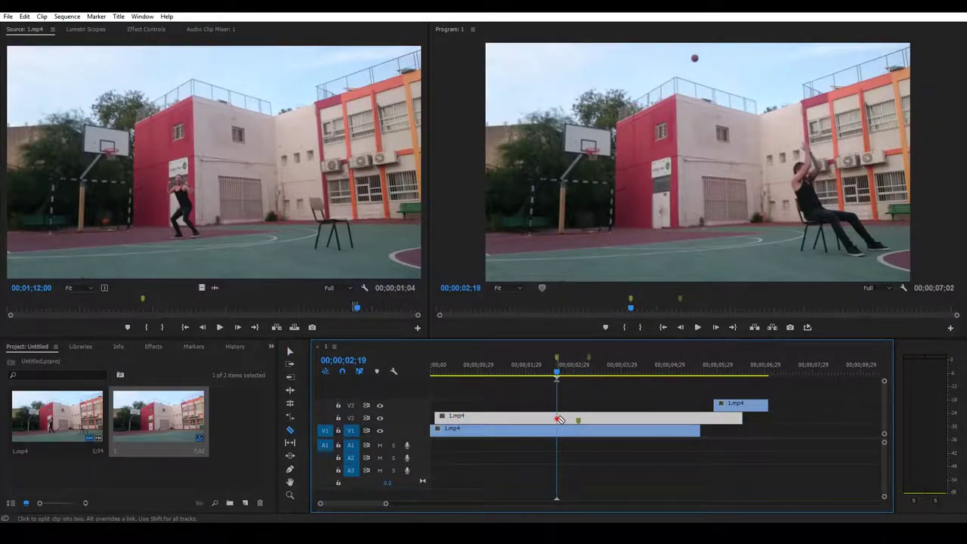
{"action": "left_click", "coordinate": [558, 419]}
{"action": "key", "text": "v"}
Duplicate the V2 segment after the cut onto a new V4 track, keeping it aligned, and show its effect settings
{"action": "left_click", "coordinate": [562, 418]}
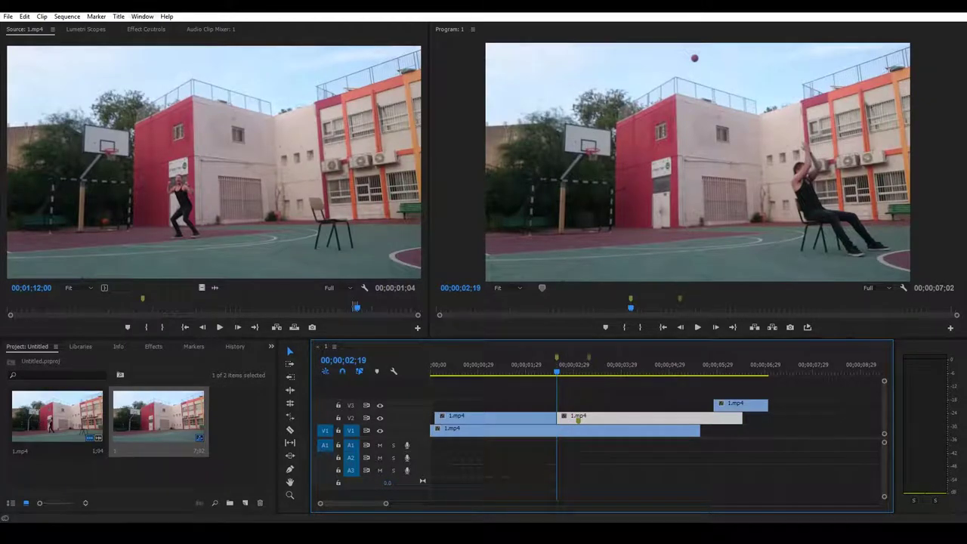
{"action": "left_click", "coordinate": [143, 29]}
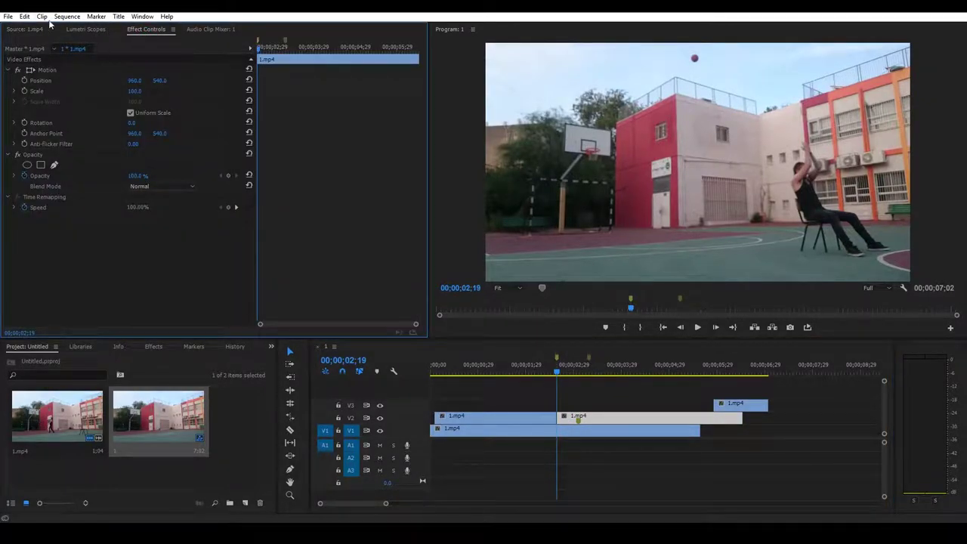
{"action": "left_click_drag", "start_coordinate": [576, 421], "coordinate": [572, 397]}
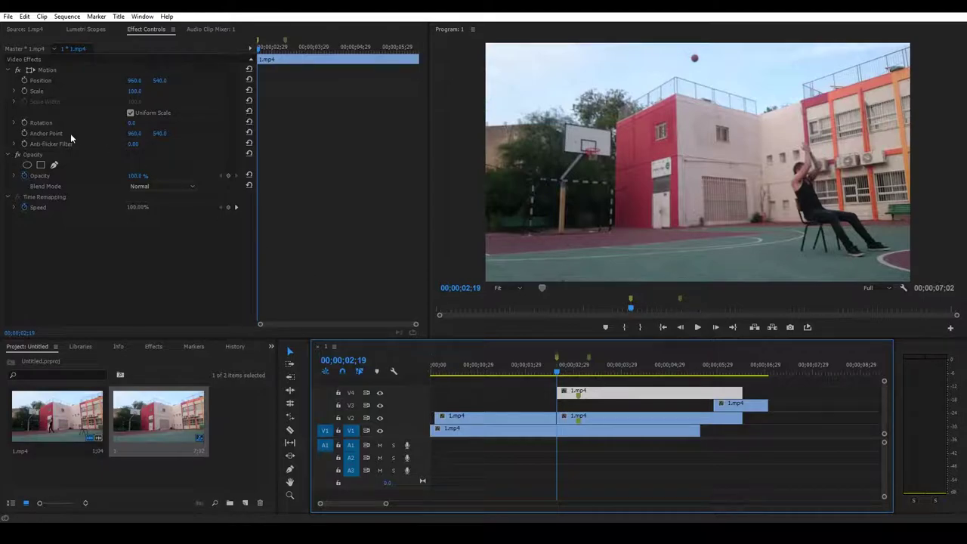
Add an elliptical opacity mask to the V4 clip and fit it tightly around the ball at 150% zoom, with V1 and V2 hidden
{"action": "left_click", "coordinate": [27, 165]}
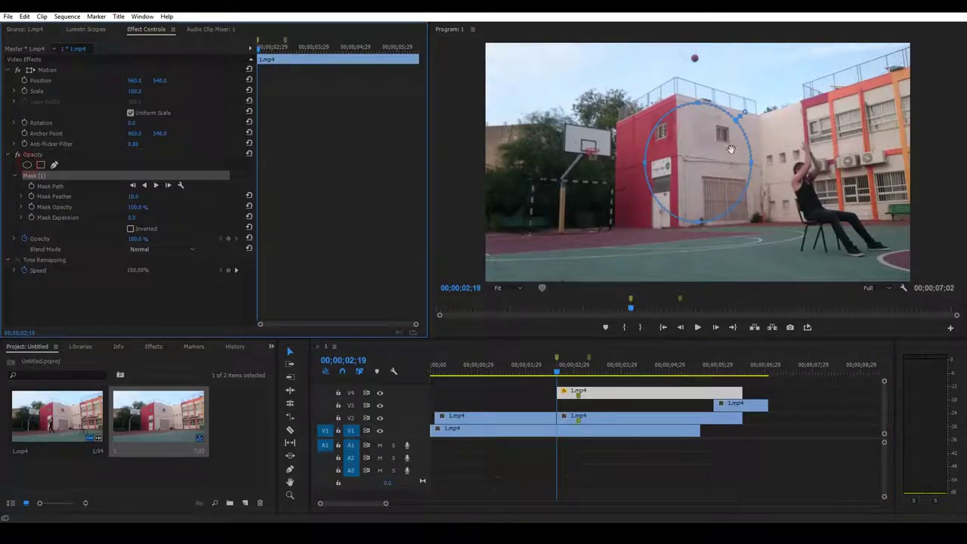
{"action": "left_click_drag", "start_coordinate": [723, 147], "coordinate": [694, 59]}
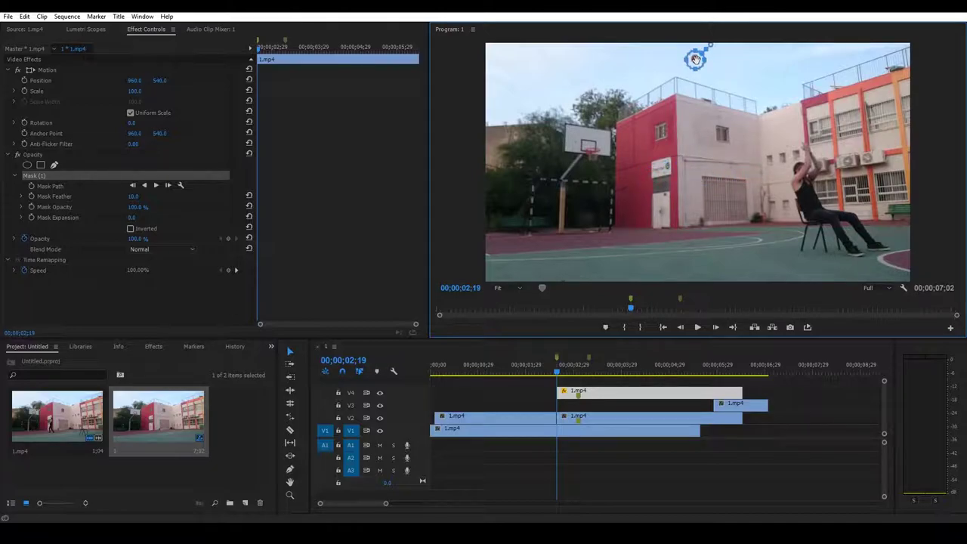
{"action": "left_click", "coordinate": [379, 419]}
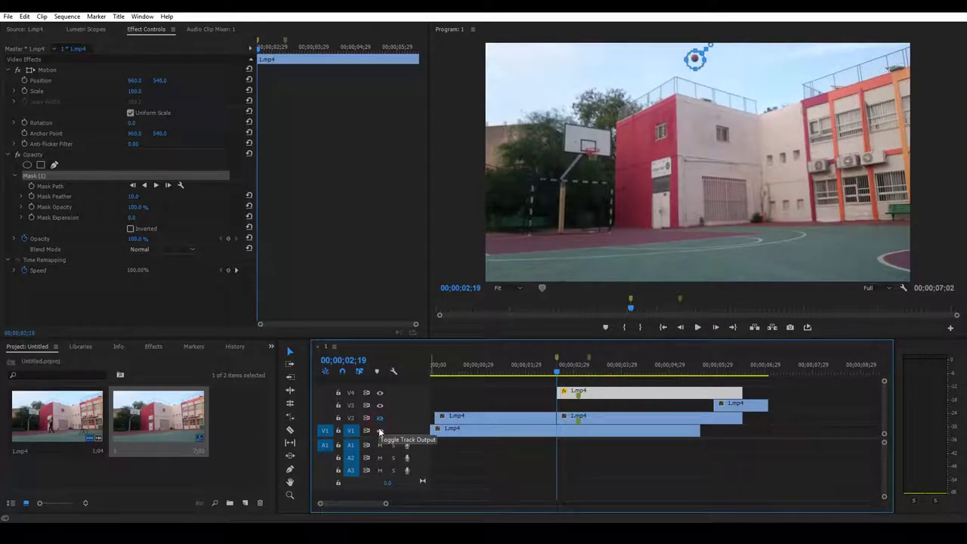
{"action": "left_click", "coordinate": [379, 430]}
{"action": "left_click", "coordinate": [518, 288]}
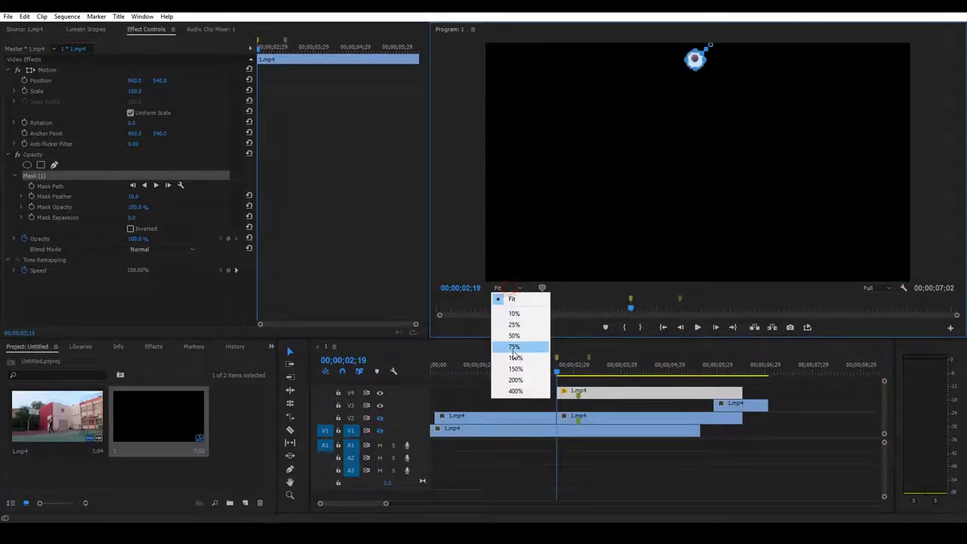
{"action": "left_click", "coordinate": [518, 368]}
{"action": "left_click_drag", "start_coordinate": [657, 138], "coordinate": [688, 121]}
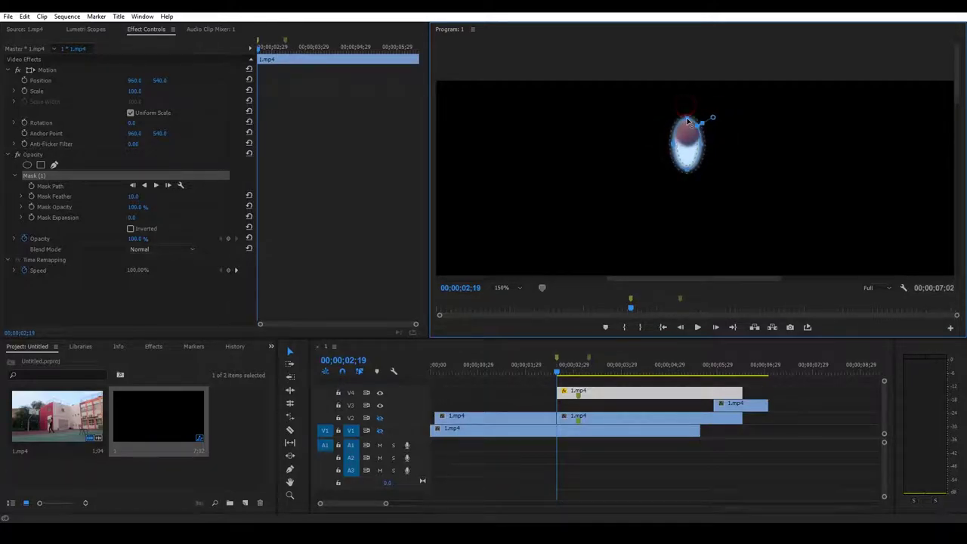
{"action": "left_click_drag", "start_coordinate": [687, 174], "coordinate": [687, 151]}
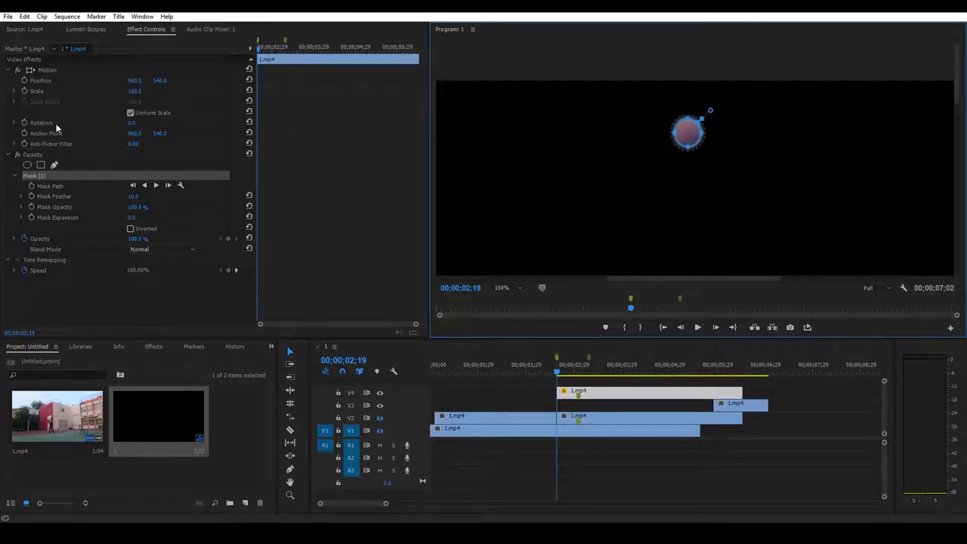
Set the ball mask's feather to 2 and check its edge without the mask outline
{"action": "left_click", "coordinate": [136, 196]}
{"action": "type", "text": "2"}
{"action": "key", "text": "Return"}
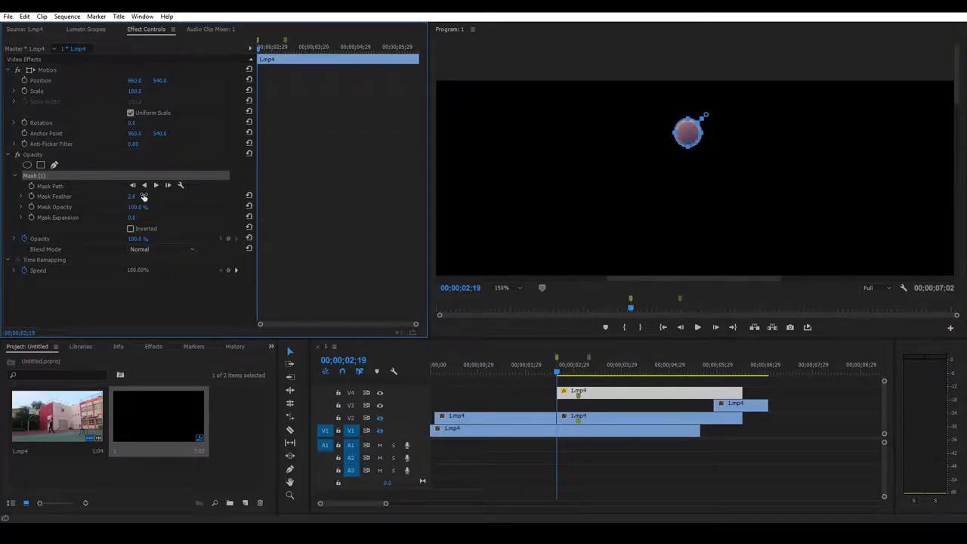
{"action": "left_click", "coordinate": [63, 71]}
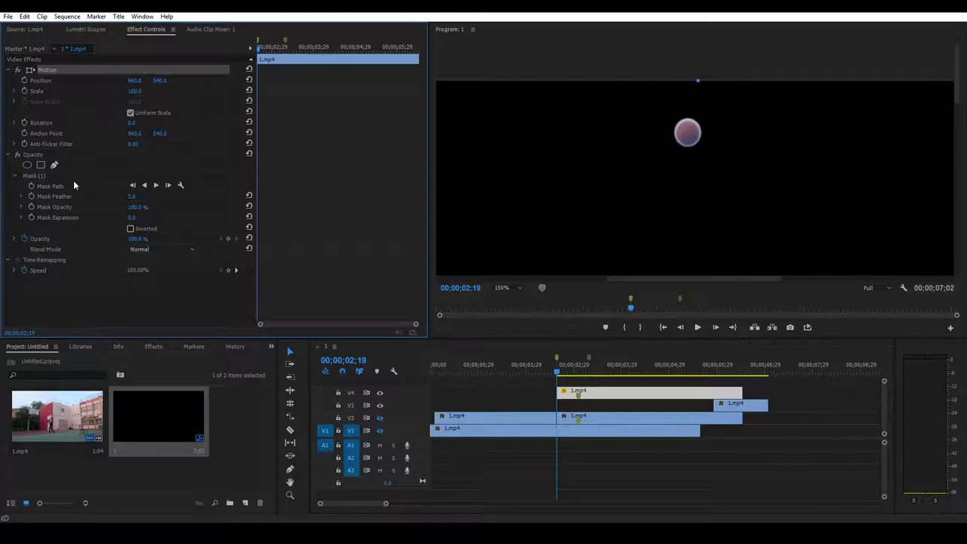
Set the ball mask's expansion to -2 and check its edge without the mask outline
{"action": "left_click", "coordinate": [45, 177]}
{"action": "left_click", "coordinate": [133, 218]}
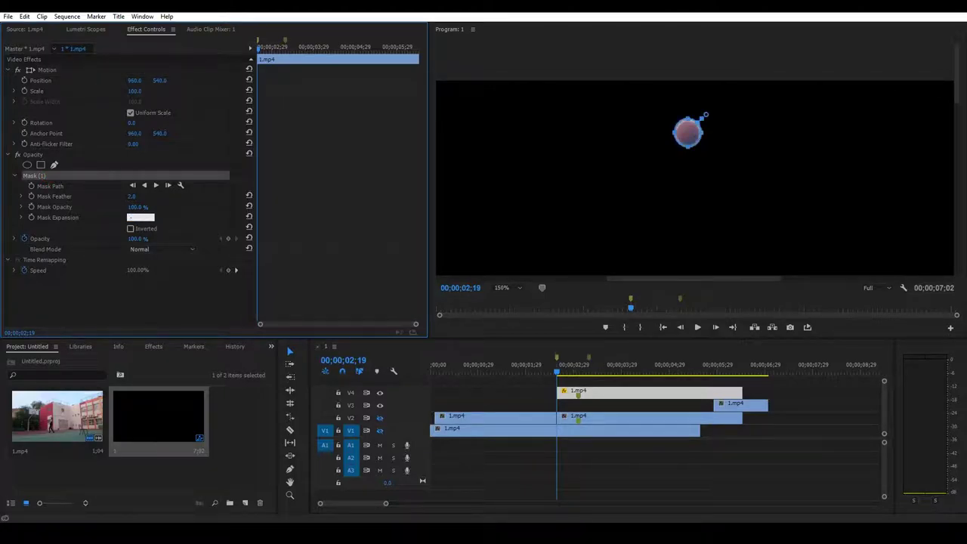
{"action": "type", "text": "-1"}
{"action": "key", "text": "Return"}
{"action": "type", "text": "-2"}
{"action": "key", "text": "Return"}
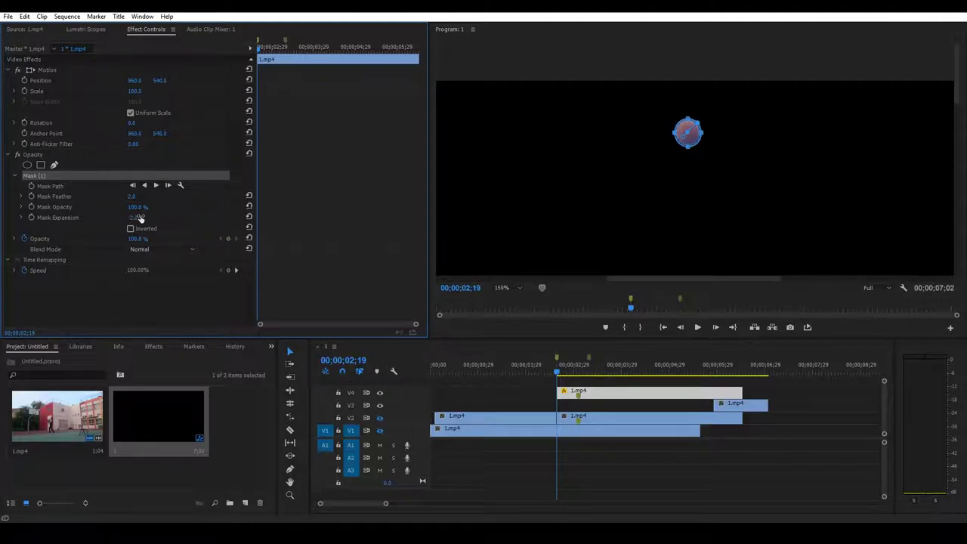
{"action": "left_click", "coordinate": [692, 133]}
{"action": "left_click", "coordinate": [57, 72]}
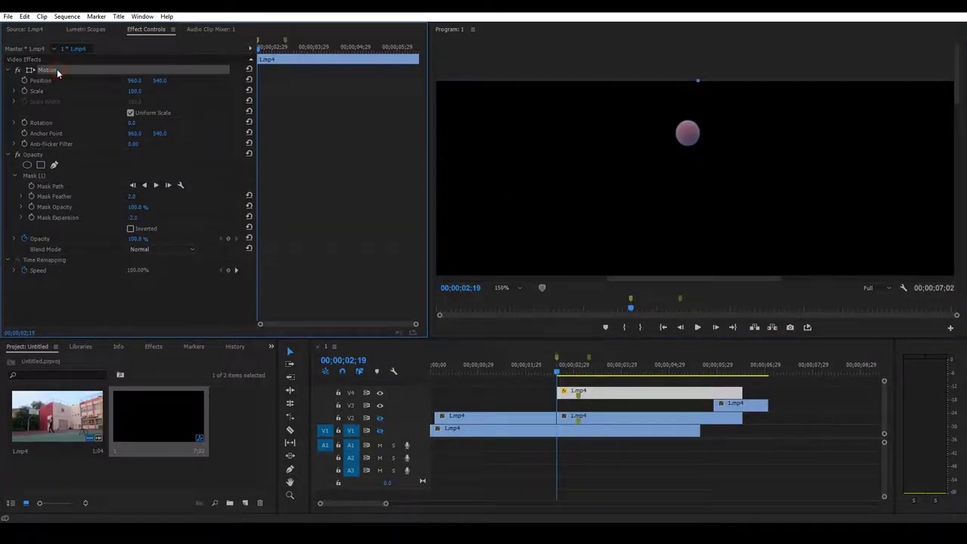
Return the program view to Fit and make tracks V1 and V2 visible again
{"action": "left_click", "coordinate": [503, 288]}
{"action": "left_click", "coordinate": [510, 299]}
{"action": "left_click", "coordinate": [380, 418]}
{"action": "left_click", "coordinate": [380, 430]}
Add a frame hold to the masked V4 ball clip at 00;00;02;19 and nest it as Nested Sequence 01
{"action": "scroll", "coordinate": [545, 414], "scroll_direction": "down", "scroll_amount": 2}
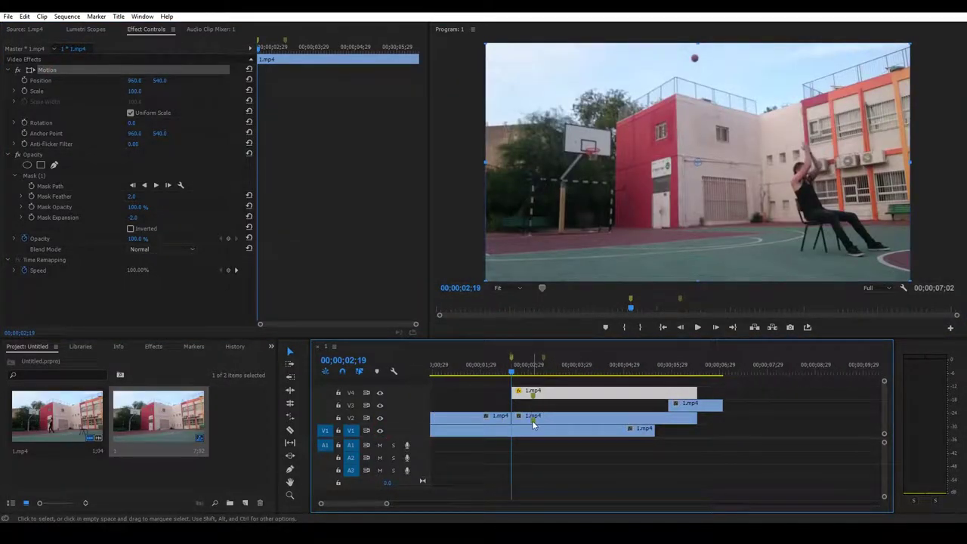
{"action": "left_click_drag", "start_coordinate": [514, 372], "coordinate": [511, 372]}
{"action": "left_click", "coordinate": [518, 393]}
{"action": "right_click", "coordinate": [568, 393]}
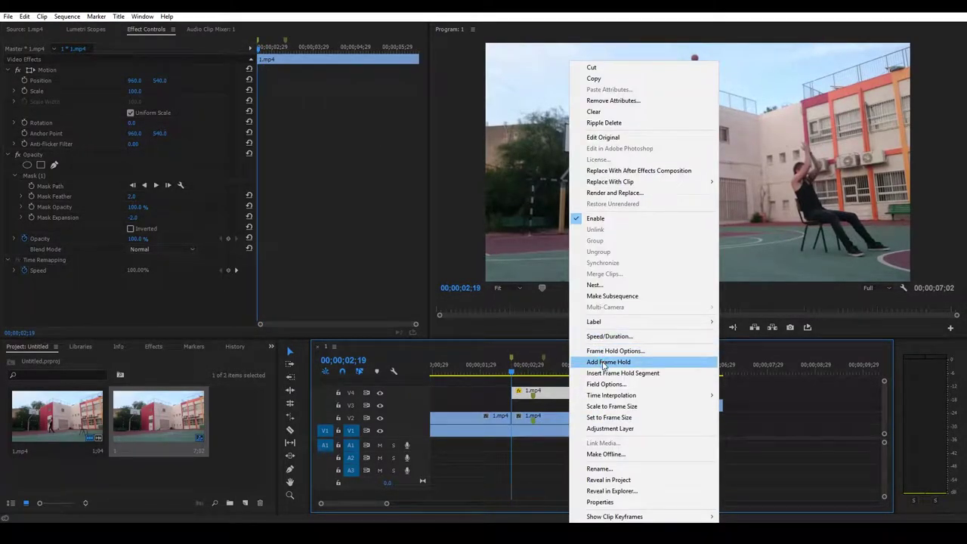
{"action": "left_click", "coordinate": [604, 362]}
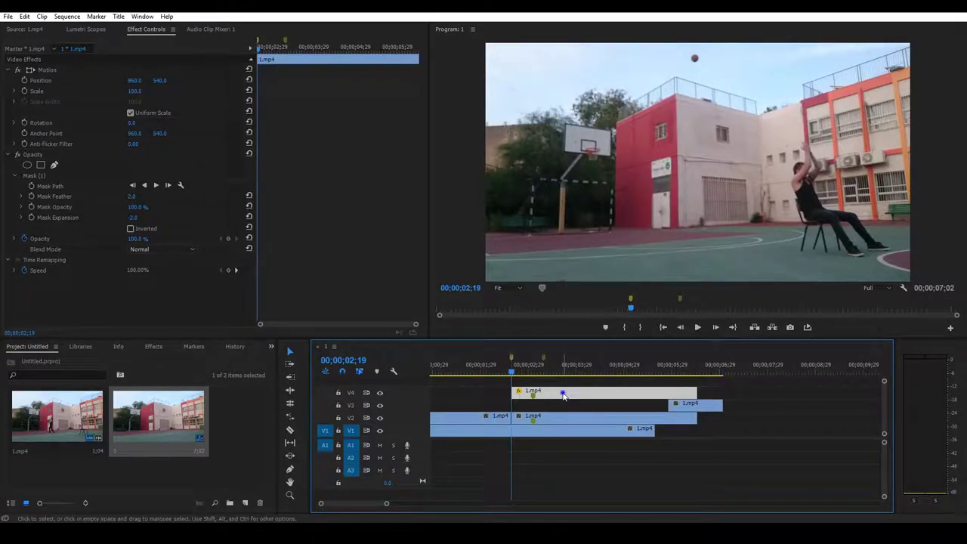
{"action": "right_click", "coordinate": [562, 395]}
{"action": "left_click", "coordinate": [595, 284]}
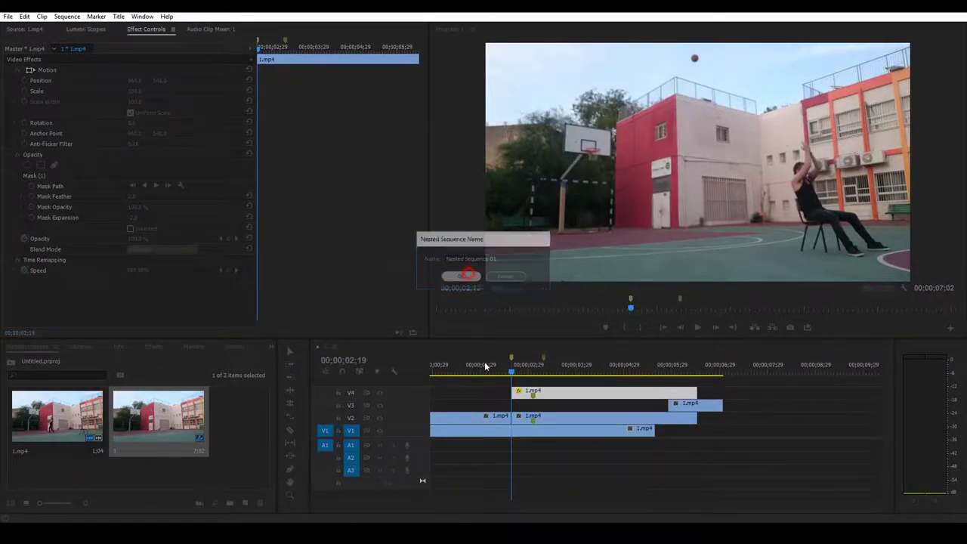
Draw a four-point pen mask on the second V2 segment, covering the right half of the frame from the ball outward
{"action": "mouse_move", "coordinate": [511, 373]}
{"action": "left_mouse_down"}
{"action": "mouse_move", "coordinate": [523, 376]}
{"action": "mouse_move", "coordinate": [511, 377]}
{"action": "left_mouse_up"}
{"action": "left_click", "coordinate": [524, 412]}
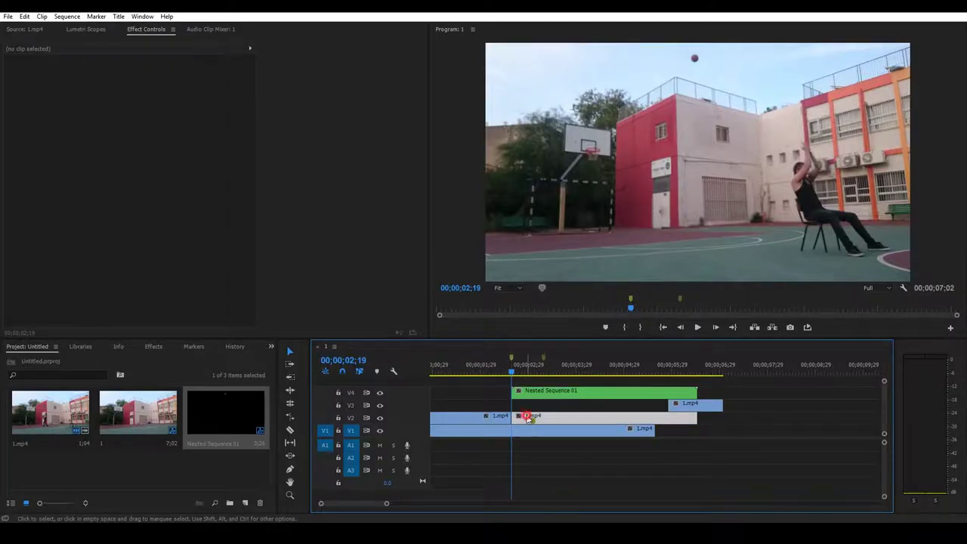
{"action": "left_click", "coordinate": [53, 165]}
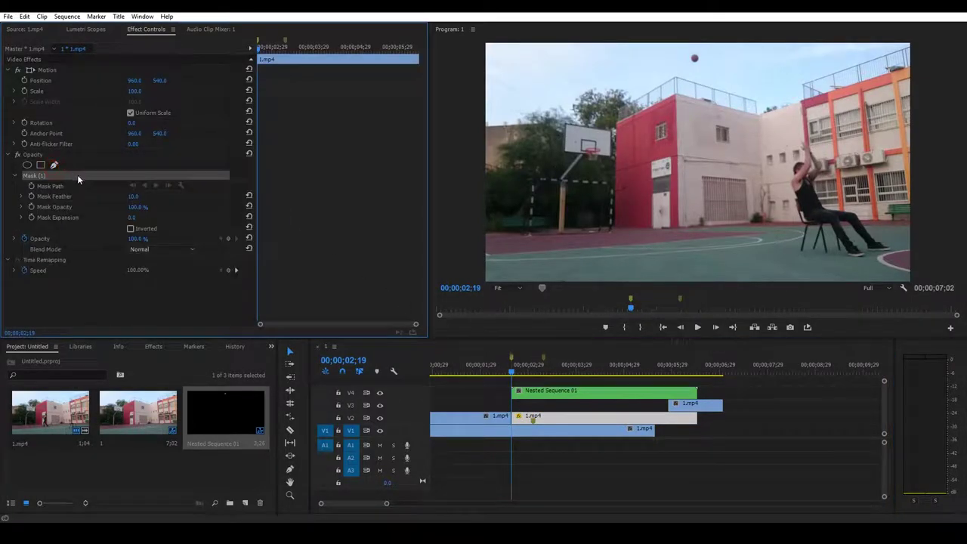
{"action": "left_click", "coordinate": [502, 288]}
{"action": "left_click", "coordinate": [511, 325]}
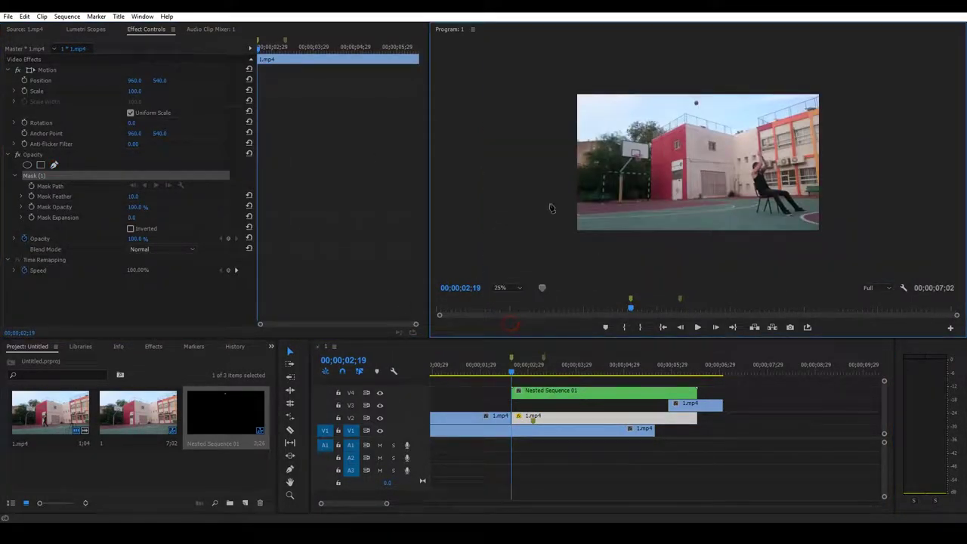
{"action": "left_click", "coordinate": [699, 242]}
{"action": "left_click", "coordinate": [828, 243]}
{"action": "left_click", "coordinate": [826, 85]}
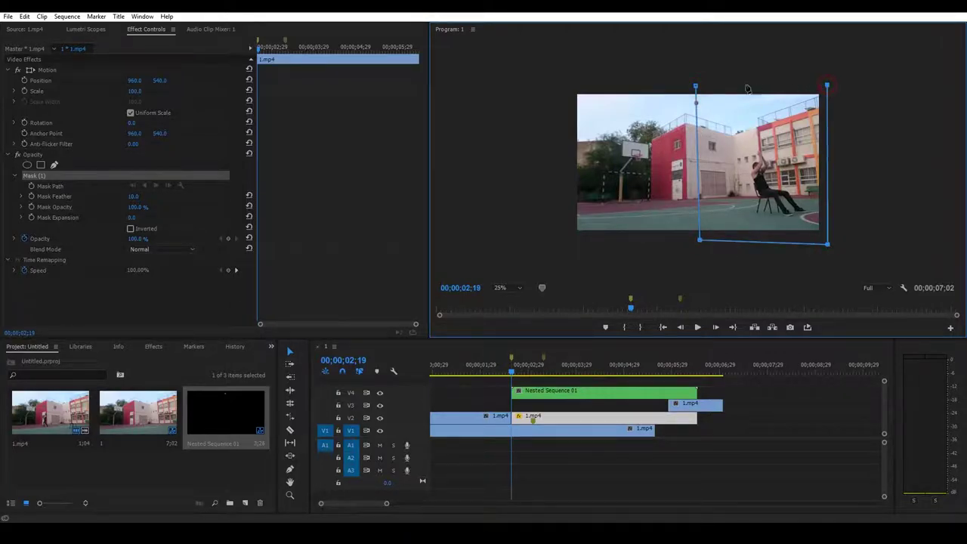
{"action": "left_click", "coordinate": [695, 86]}
{"action": "left_click", "coordinate": [508, 288]}
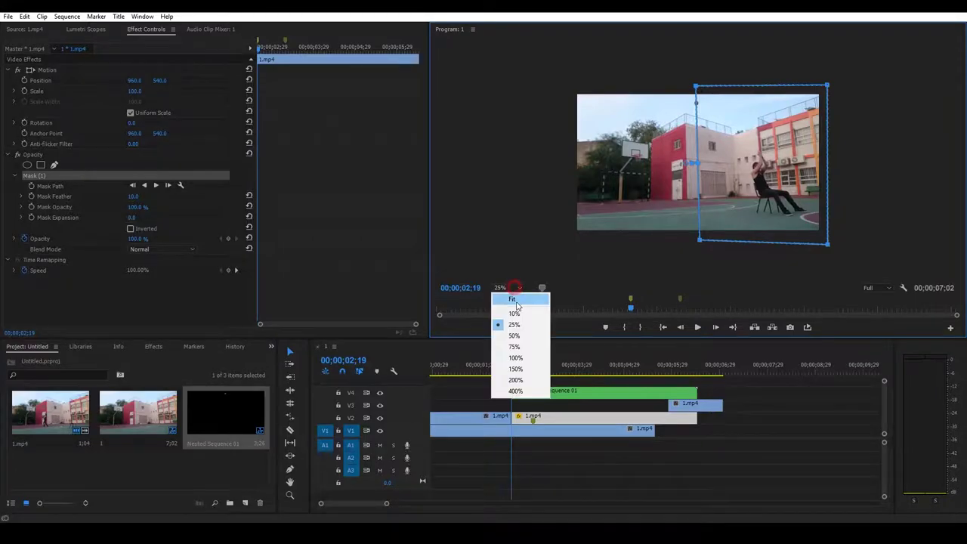
{"action": "left_click", "coordinate": [513, 300]}
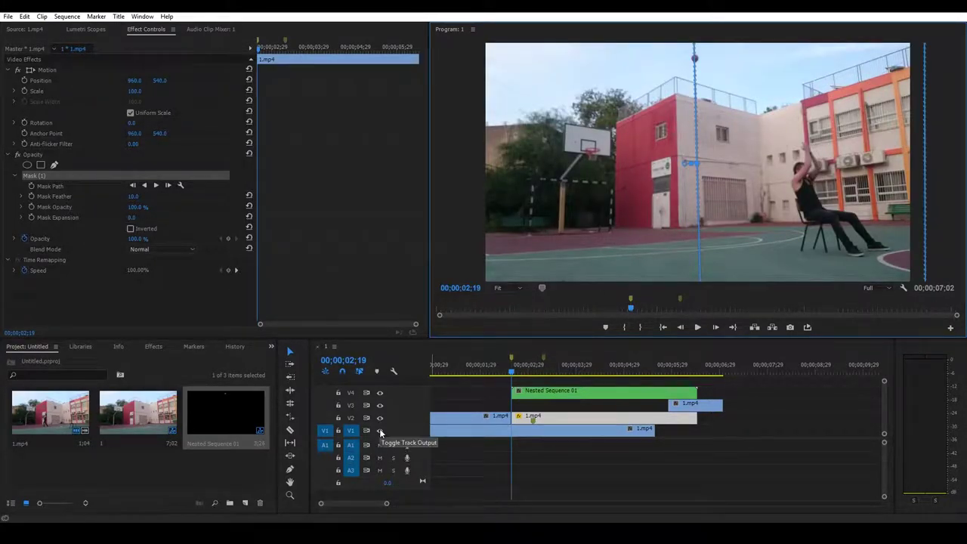
Check the take on track V1 by hiding track V2 and showing it again
{"action": "left_click", "coordinate": [525, 430]}
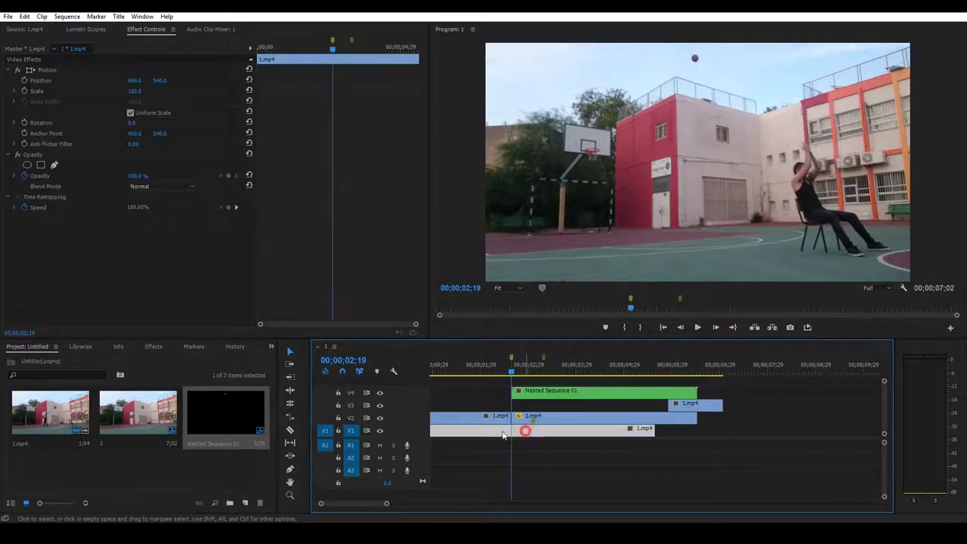
{"action": "left_click", "coordinate": [379, 418]}
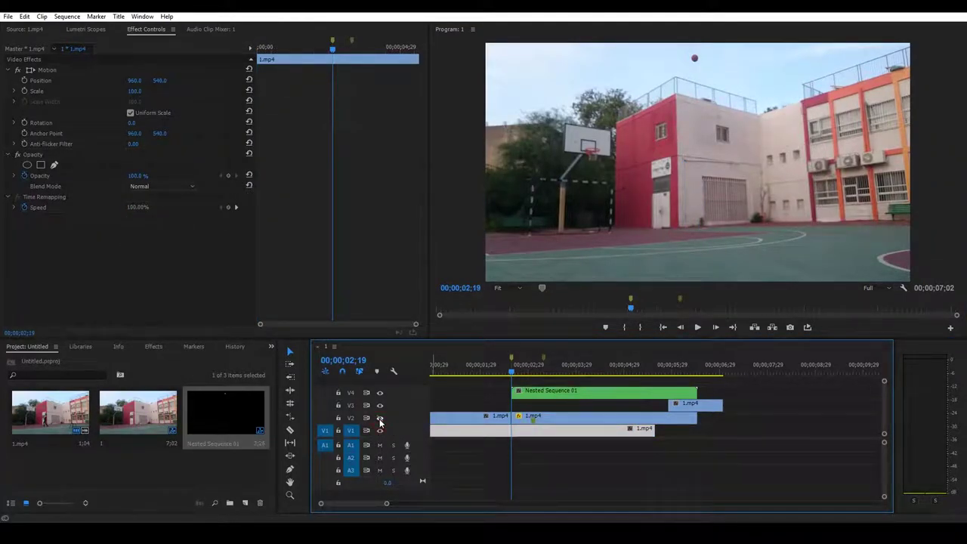
{"action": "left_click", "coordinate": [380, 420]}
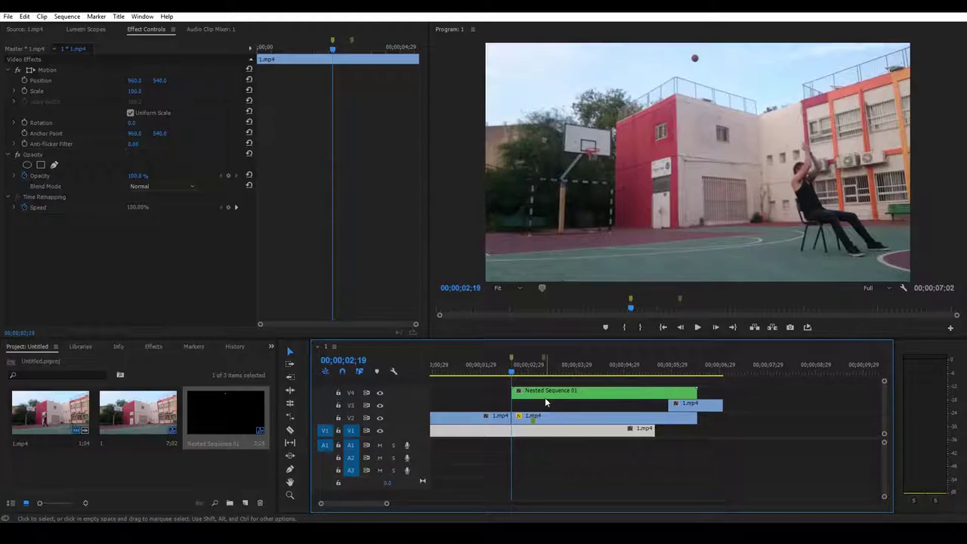
Move the 1.mp4 clip on track V3 so that it starts at the marker at 00;00;03;09
{"action": "left_click_drag", "start_coordinate": [512, 376], "coordinate": [543, 372]}
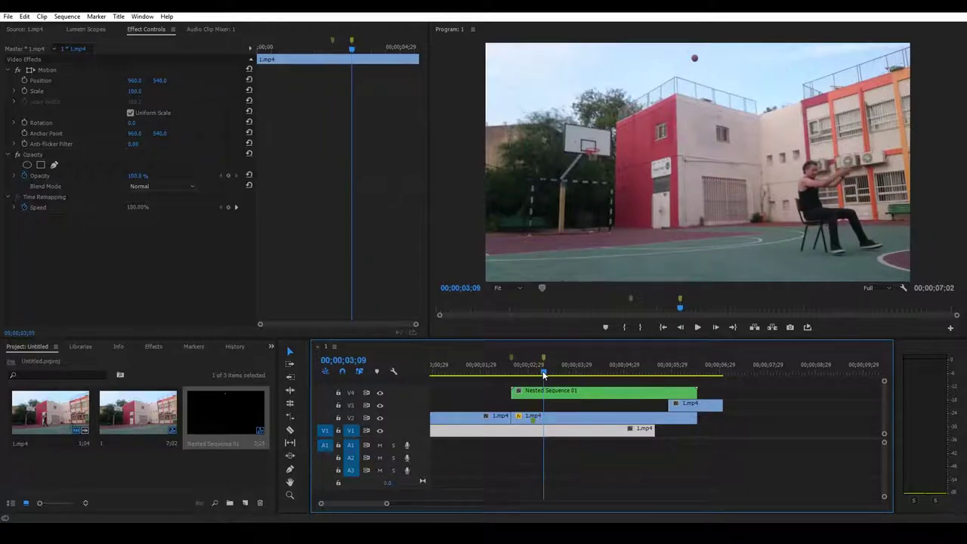
{"action": "left_click_drag", "start_coordinate": [702, 406], "coordinate": [579, 405]}
{"action": "scroll", "coordinate": [589, 409], "scroll_direction": "up", "scroll_amount": 3}
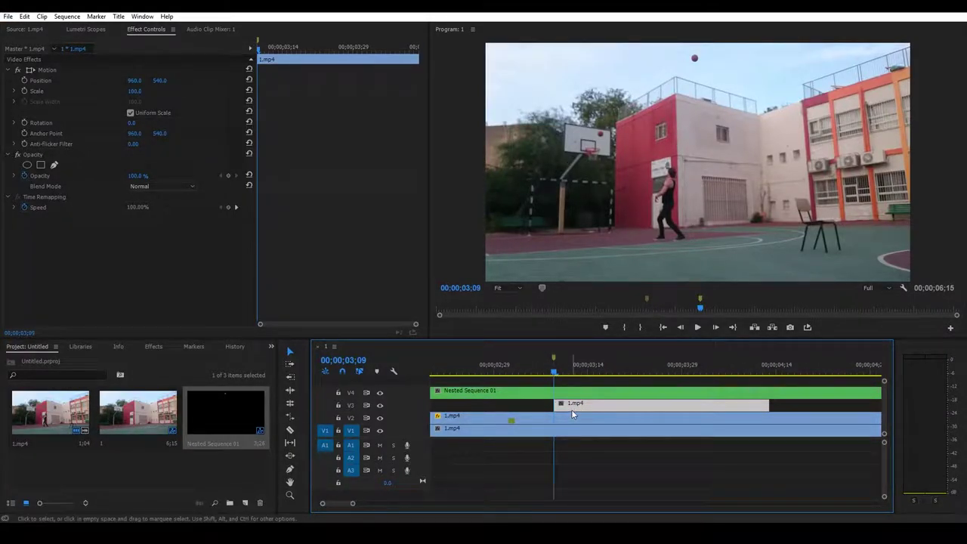
Draw a closed pen mask on the V3 clip around the backboard, the goal frame and the court floor below them
{"action": "left_click", "coordinate": [54, 164]}
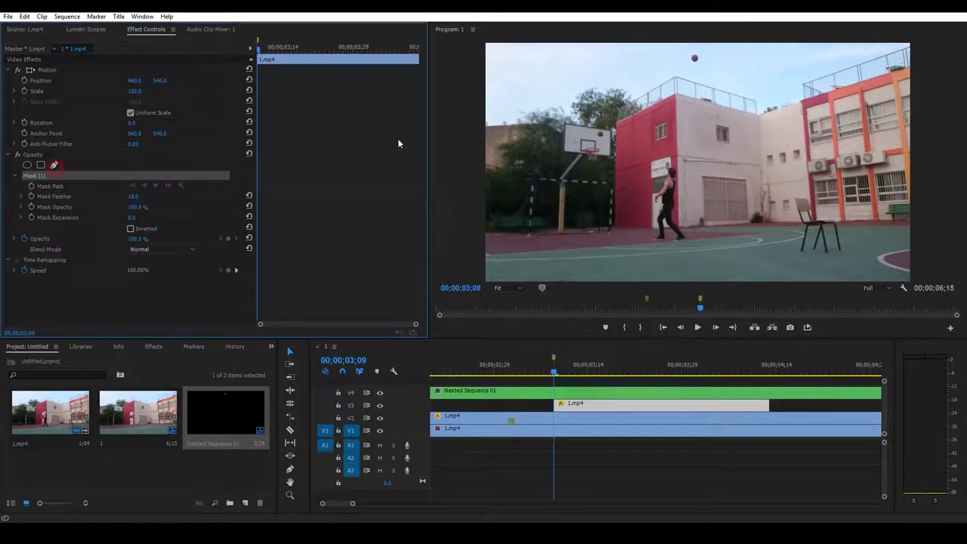
{"action": "left_click", "coordinate": [566, 124]}
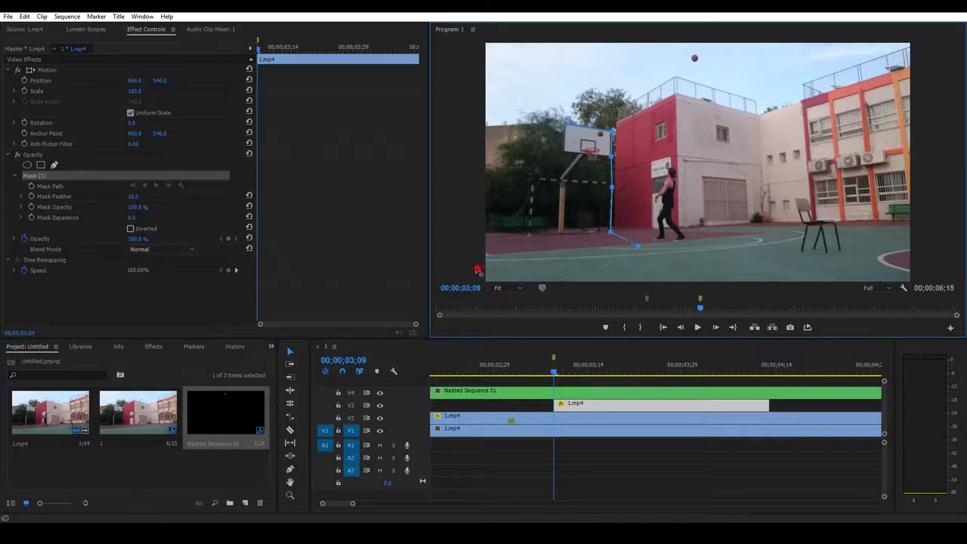
{"action": "left_click_drag", "start_coordinate": [490, 236], "coordinate": [528, 235]}
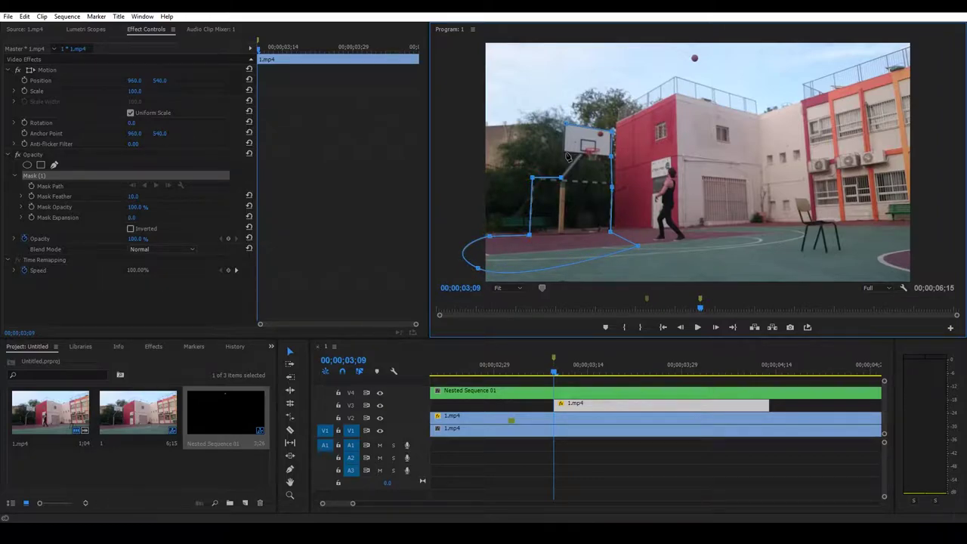
{"action": "left_click", "coordinate": [566, 125]}
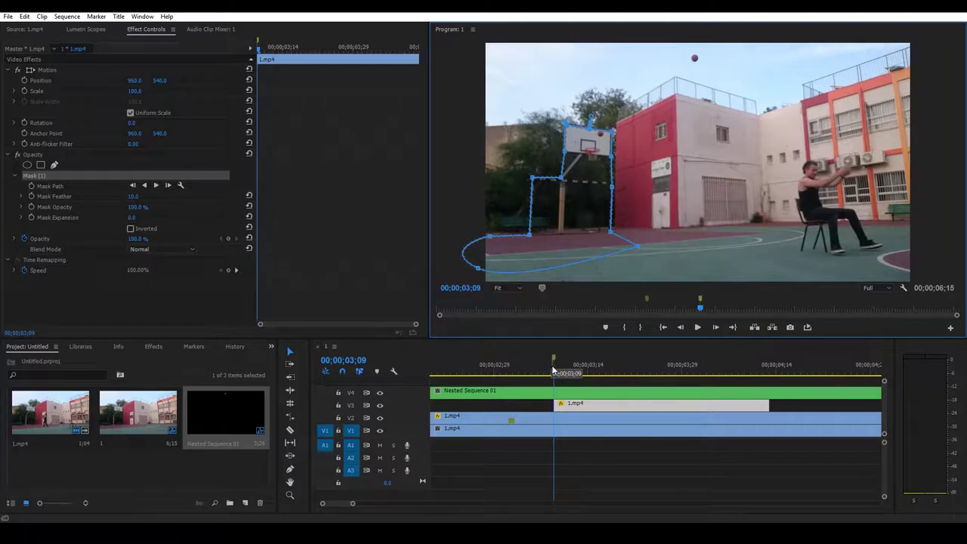
{"action": "left_click", "coordinate": [43, 69]}
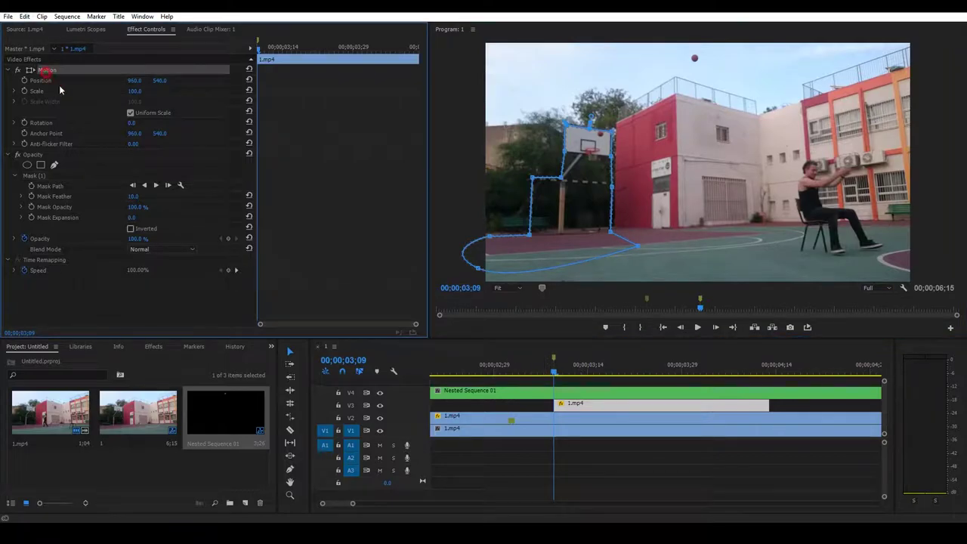
Mark the sequence's in and out points around the ball's flight, from the marker at 00;00;02;19 to the one at 00;00;03;09
{"action": "scroll", "coordinate": [492, 370], "scroll_direction": "up", "scroll_amount": 1}
{"action": "scroll", "coordinate": [491, 372], "scroll_direction": "down", "scroll_amount": 2}
{"action": "scroll", "coordinate": [479, 370], "scroll_direction": "down", "scroll_amount": 1}
{"action": "left_click_drag", "start_coordinate": [457, 367], "coordinate": [529, 372]}
{"action": "left_click_drag", "start_coordinate": [528, 373], "coordinate": [485, 369]}
{"action": "right_click", "coordinate": [523, 370]}
{"action": "left_click", "coordinate": [558, 152]}
{"action": "right_click", "coordinate": [486, 368]}
{"action": "left_click", "coordinate": [528, 133]}
{"action": "scroll", "coordinate": [468, 406], "scroll_direction": "up", "scroll_amount": 2}
{"action": "scroll", "coordinate": [500, 400], "scroll_direction": "up", "scroll_amount": 1}
{"action": "mouse_move", "coordinate": [487, 370]}
{"action": "left_mouse_down"}
{"action": "mouse_move", "coordinate": [536, 367]}
{"action": "mouse_move", "coordinate": [489, 368]}
{"action": "left_mouse_up"}
Find the Transform effect and apply it to Nested Sequence 01 on track V4
{"action": "left_click", "coordinate": [512, 390]}
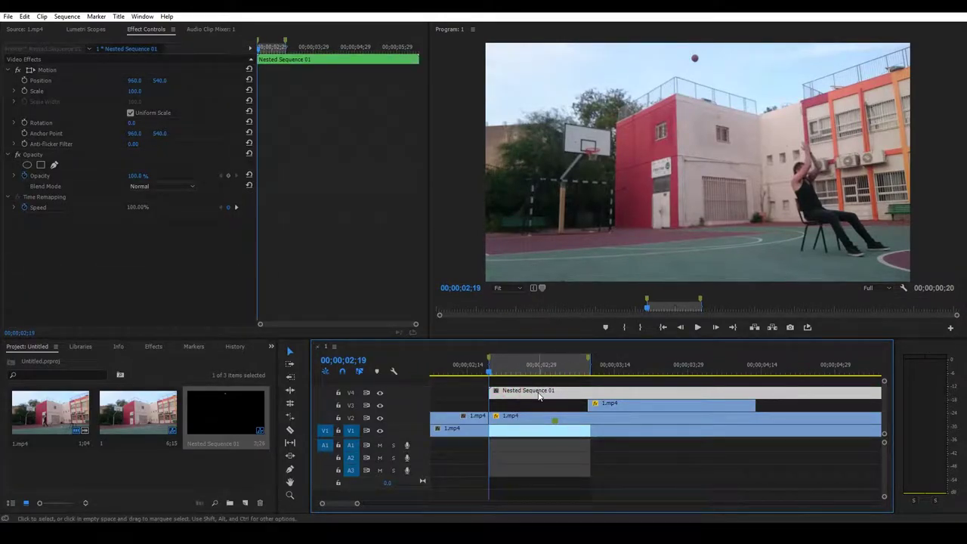
{"action": "left_click", "coordinate": [154, 346]}
{"action": "left_click", "coordinate": [45, 359]}
{"action": "type", "text": "trans"}
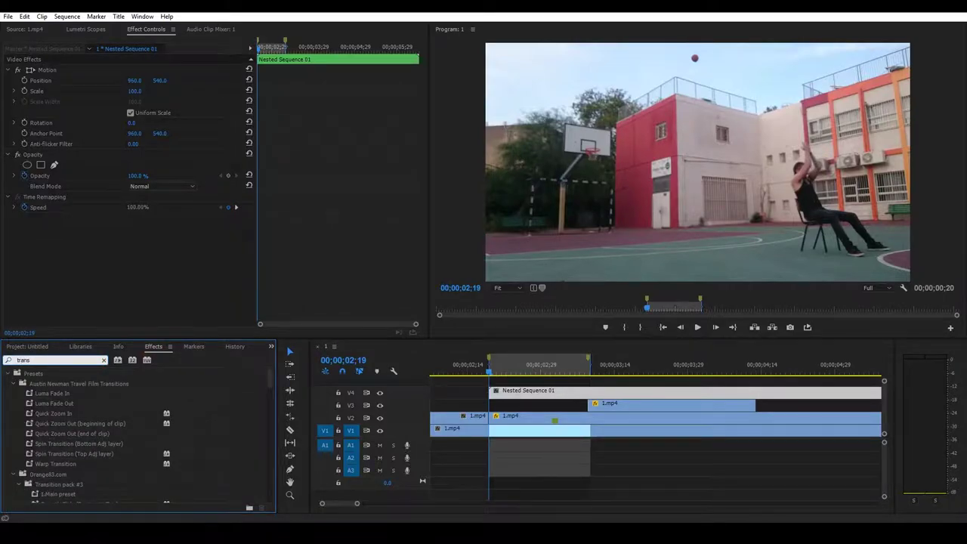
{"action": "type", "text": "form"}
{"action": "left_click_drag", "start_coordinate": [56, 432], "coordinate": [504, 398]}
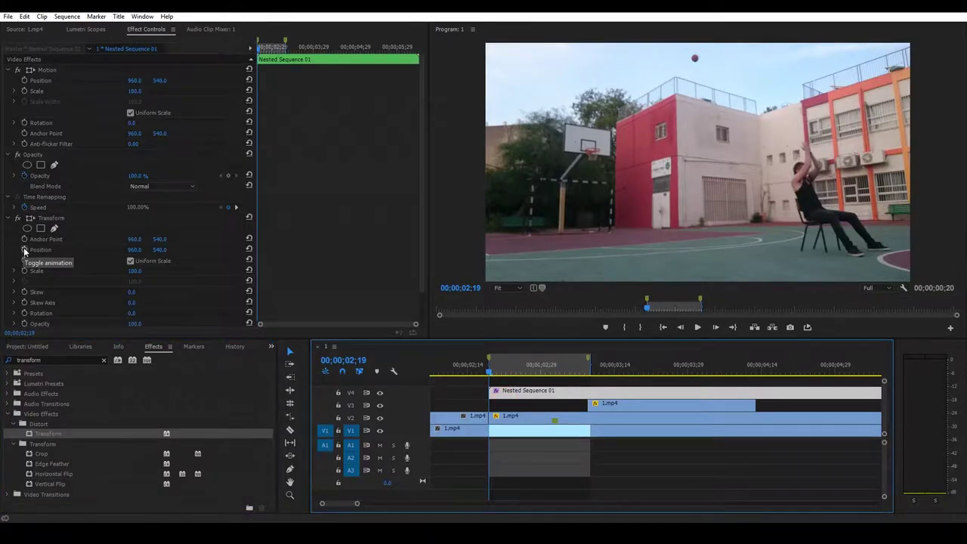
Keyframe the Transform Position from the start of the nested clip at 00;00;02;19 to 535, 882 at 00;00;03;09
{"action": "left_click", "coordinate": [24, 250]}
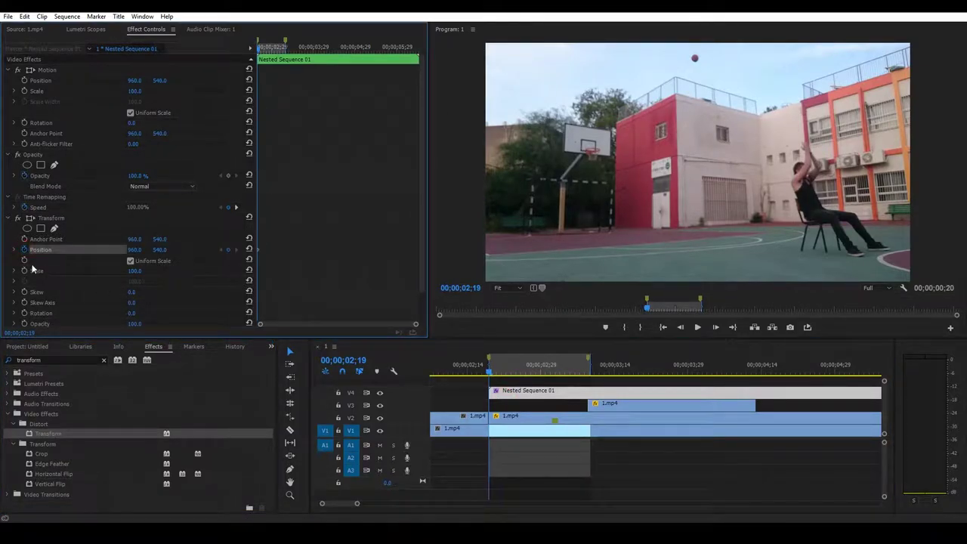
{"action": "left_click_drag", "start_coordinate": [491, 375], "coordinate": [589, 378]}
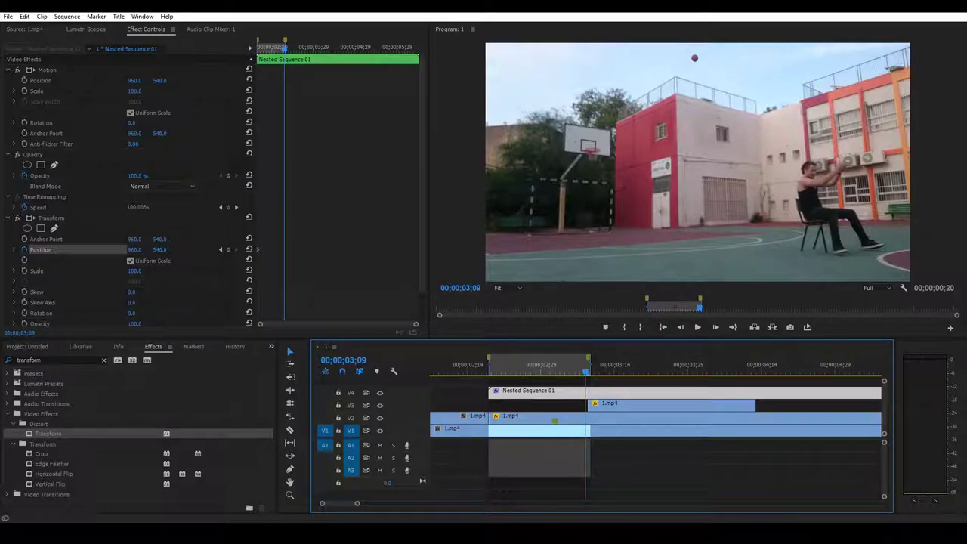
{"action": "left_click_drag", "start_coordinate": [134, 249], "coordinate": [0, 249]}
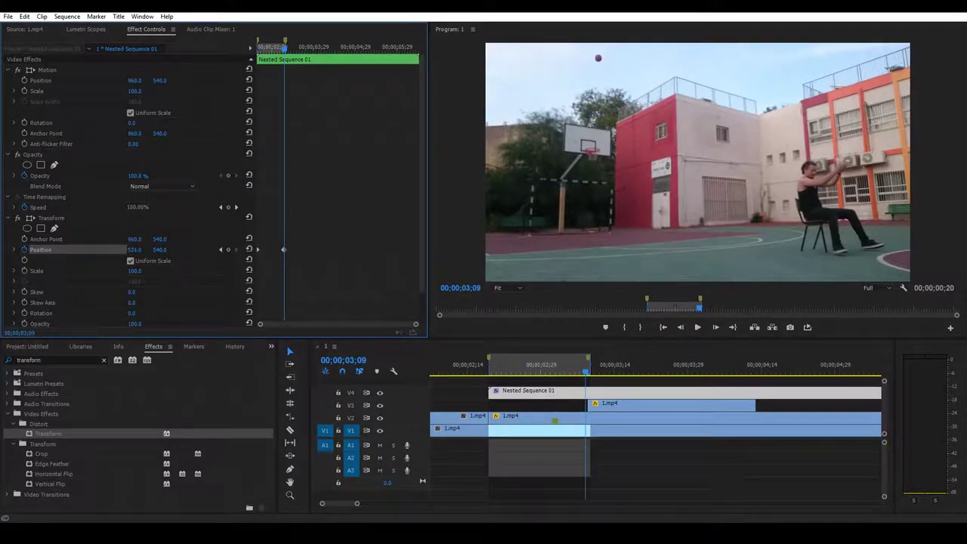
{"action": "scroll", "coordinate": [593, 393], "scroll_direction": "up", "scroll_amount": 3}
{"action": "left_click_drag", "start_coordinate": [574, 374], "coordinate": [579, 374]}
{"action": "left_click_drag", "start_coordinate": [152, 250], "coordinate": [147, 249]}
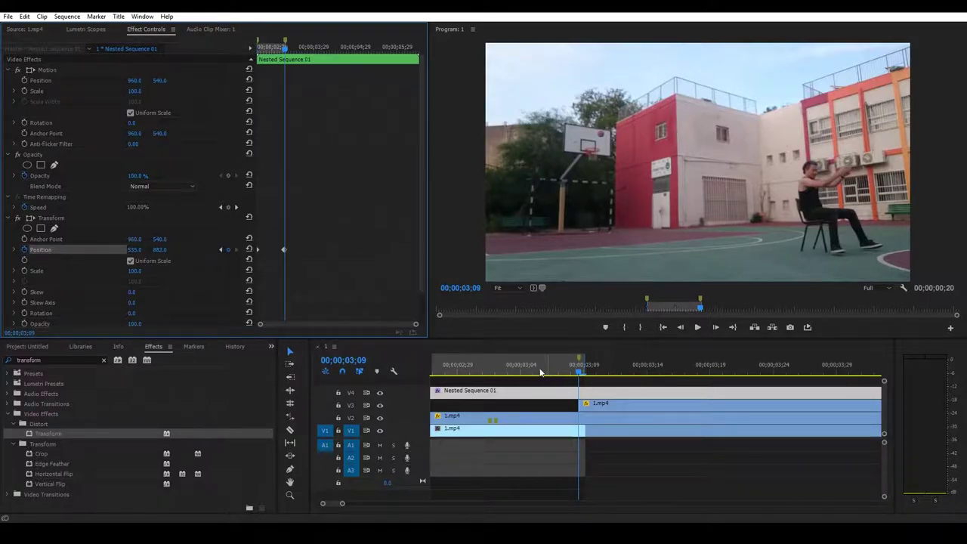
Reshape the ball's Transform motion path into an arc with the start keyframe's curve handle
{"action": "left_click", "coordinate": [128, 220]}
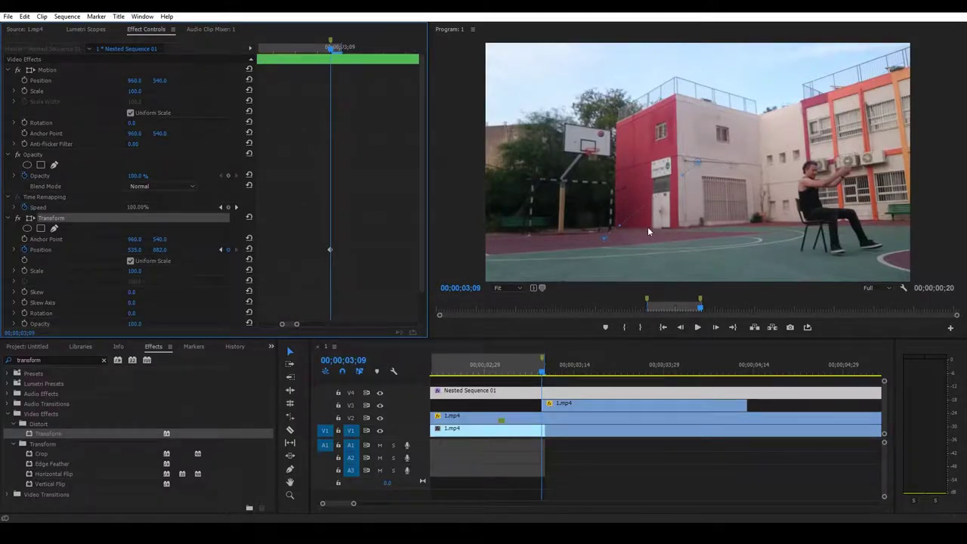
{"action": "scroll", "coordinate": [512, 381], "scroll_direction": "down", "scroll_amount": 3}
{"action": "left_click", "coordinate": [511, 377]}
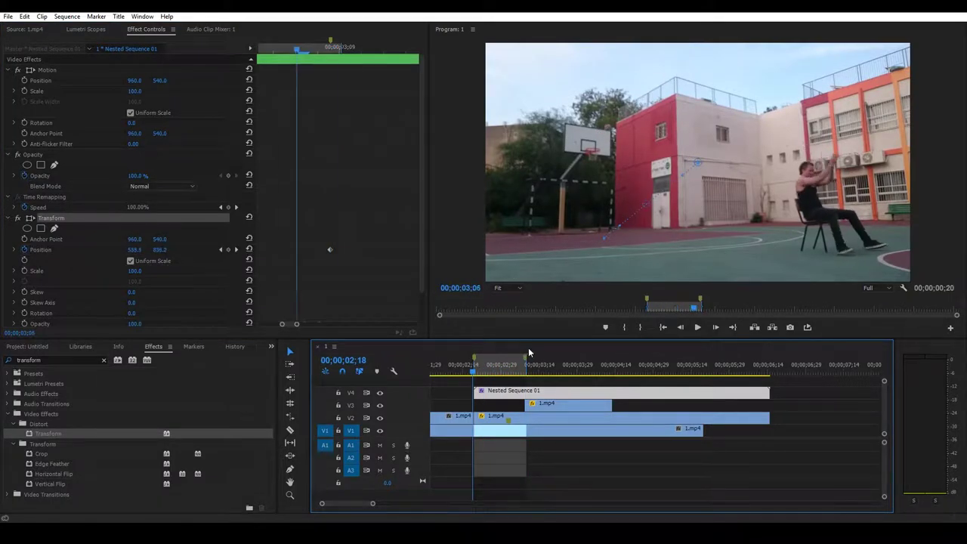
{"action": "left_click_drag", "start_coordinate": [503, 348], "coordinate": [527, 365]}
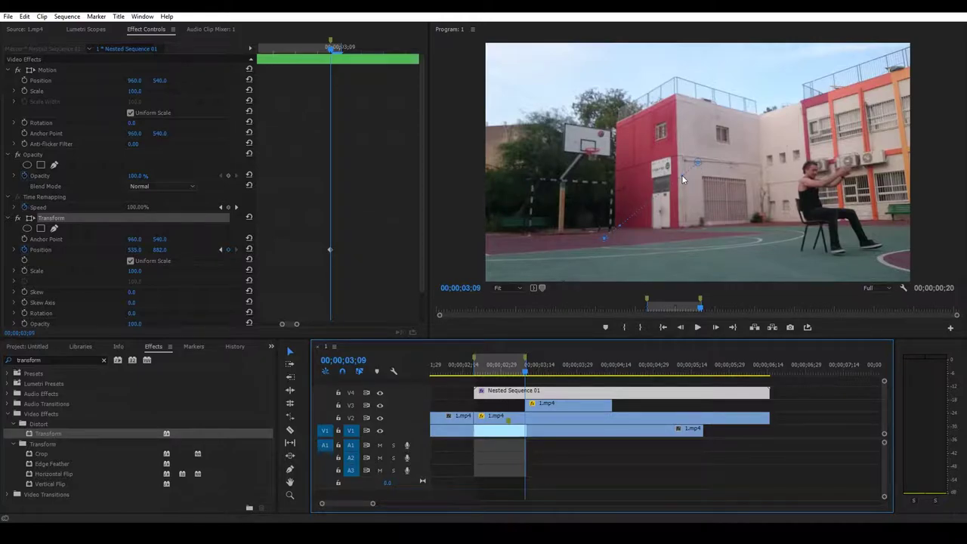
{"action": "left_click", "coordinate": [681, 176]}
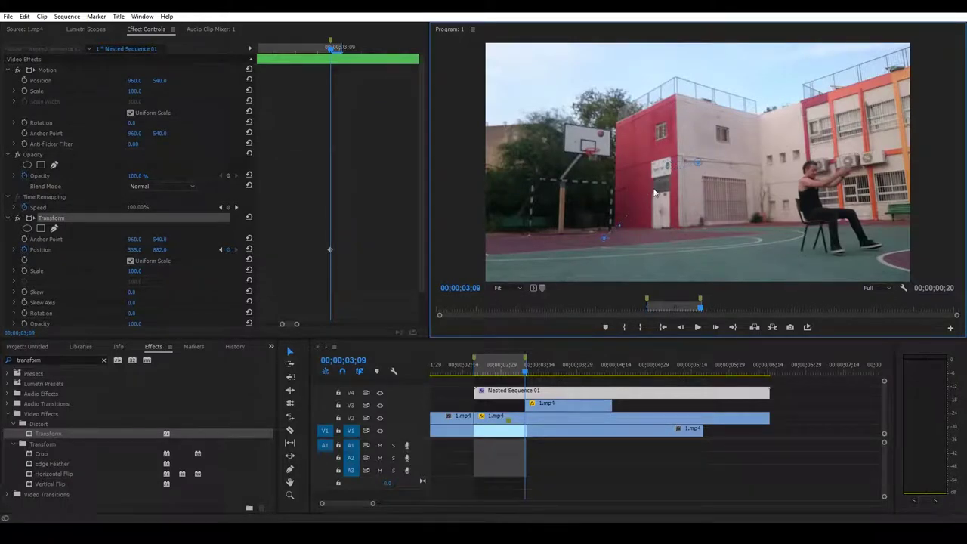
Cut Nested Sequence 01 at 00;00;03;09 and delete the part after the cut
{"action": "left_click_drag", "start_coordinate": [522, 366], "coordinate": [563, 370]}
{"action": "scroll", "coordinate": [527, 382], "scroll_direction": "up", "scroll_amount": 4}
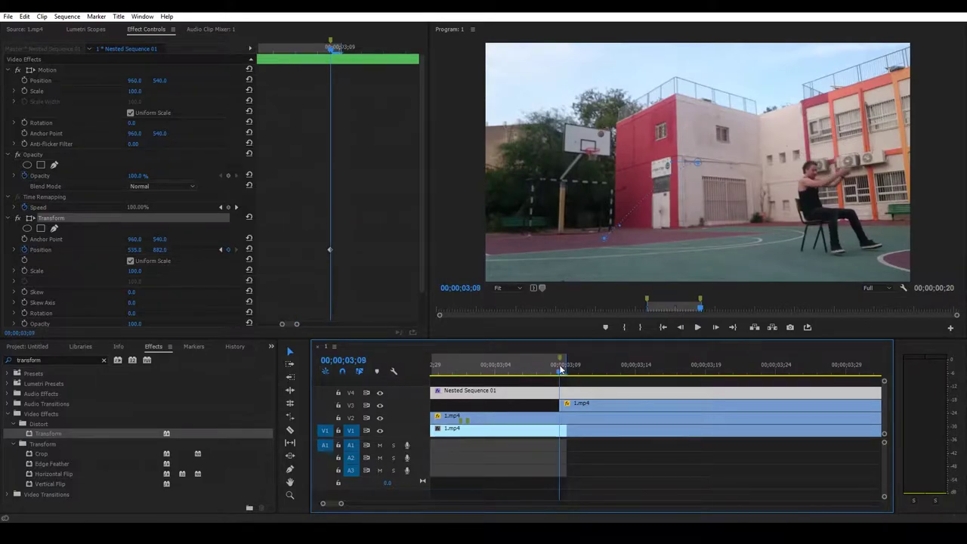
{"action": "left_click", "coordinate": [568, 402]}
{"action": "key", "text": "equal"}
{"action": "key", "text": "alt"}
{"action": "key", "text": "c"}
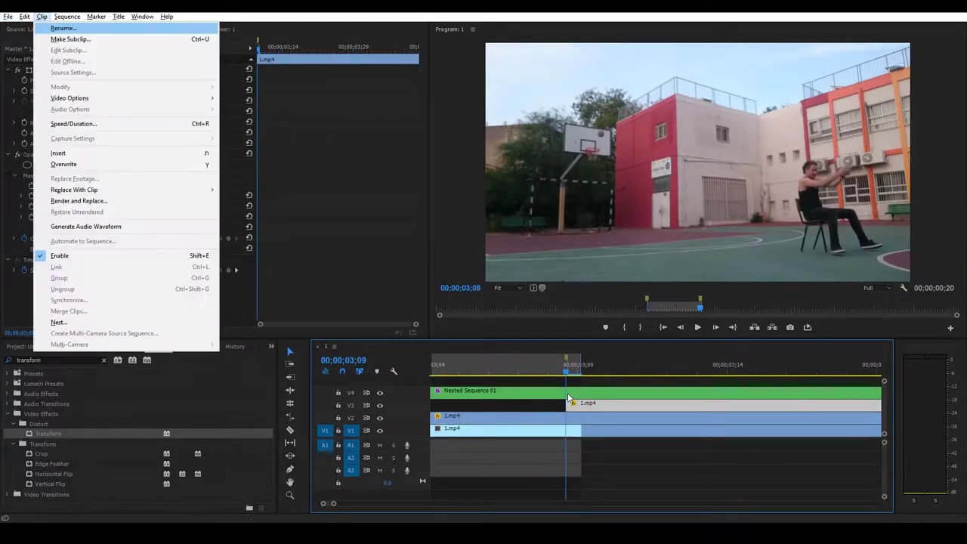
{"action": "left_click", "coordinate": [566, 391]}
{"action": "key", "text": "c"}
{"action": "left_click", "coordinate": [567, 391]}
{"action": "key", "text": "v"}
{"action": "left_click", "coordinate": [576, 392]}
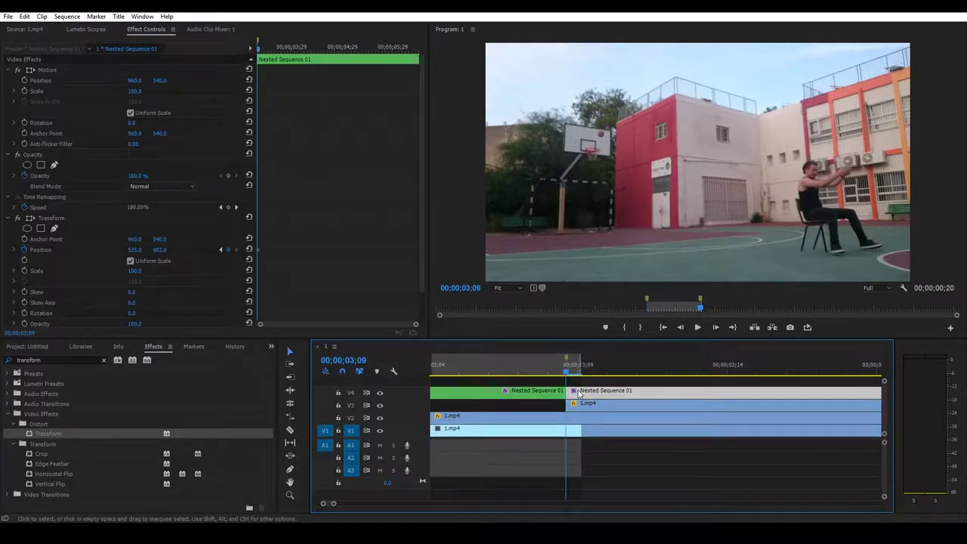
{"action": "key", "text": "Delete"}
Turn off the composition's shutter angle in the nested clip's Transform effect and set its Shutter Angle to 360
{"action": "mouse_move", "coordinate": [544, 370]}
{"action": "left_mouse_down"}
{"action": "mouse_move", "coordinate": [511, 371]}
{"action": "mouse_move", "coordinate": [649, 364]}
{"action": "mouse_move", "coordinate": [538, 368]}
{"action": "mouse_move", "coordinate": [585, 370]}
{"action": "mouse_move", "coordinate": [545, 372]}
{"action": "left_mouse_up"}
{"action": "scroll", "coordinate": [540, 385], "scroll_direction": "down", "scroll_amount": 1}
{"action": "scroll", "coordinate": [541, 386], "scroll_direction": "down", "scroll_amount": 2}
{"action": "left_click", "coordinate": [527, 373]}
{"action": "scroll", "coordinate": [526, 374], "scroll_direction": "up", "scroll_amount": 2}
{"action": "left_click", "coordinate": [575, 392]}
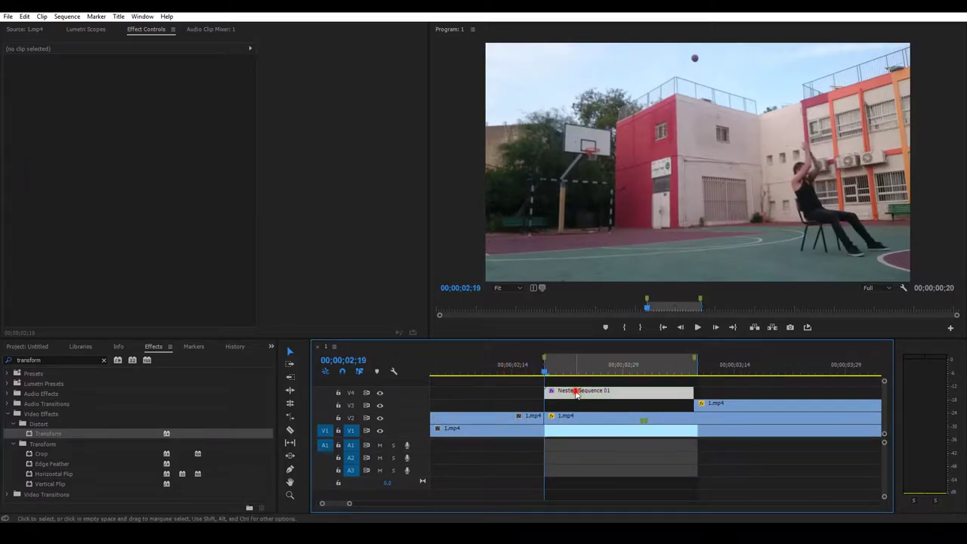
{"action": "left_click_drag", "start_coordinate": [423, 142], "coordinate": [423, 173]}
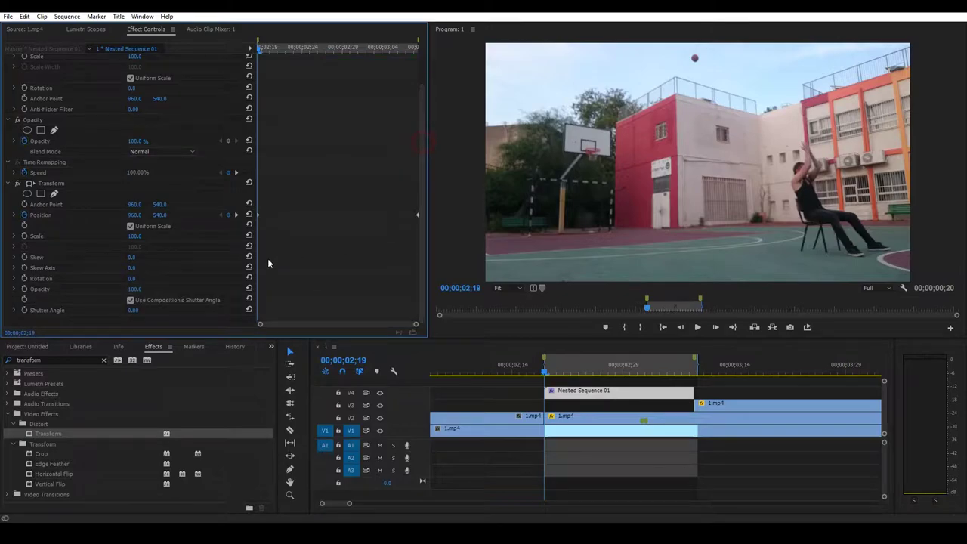
{"action": "left_click", "coordinate": [130, 299]}
{"action": "left_click", "coordinate": [141, 310]}
{"action": "key", "text": "Return"}
{"action": "left_click_drag", "start_coordinate": [549, 370], "coordinate": [547, 349]}
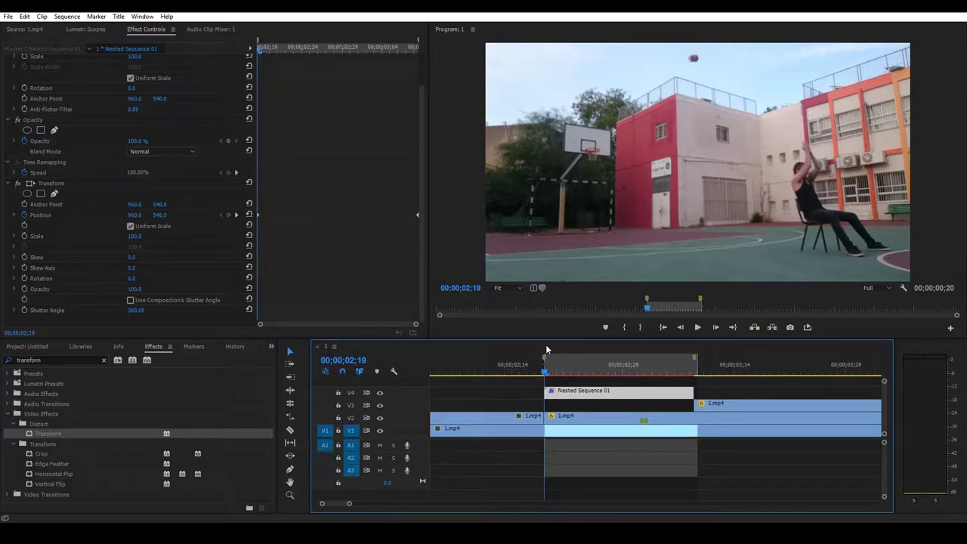
Enable Mask Path and Mask Feather keyframes on the second V2 segment at 00;00;02;19 and add mask points beside the ball
{"action": "left_click", "coordinate": [561, 418]}
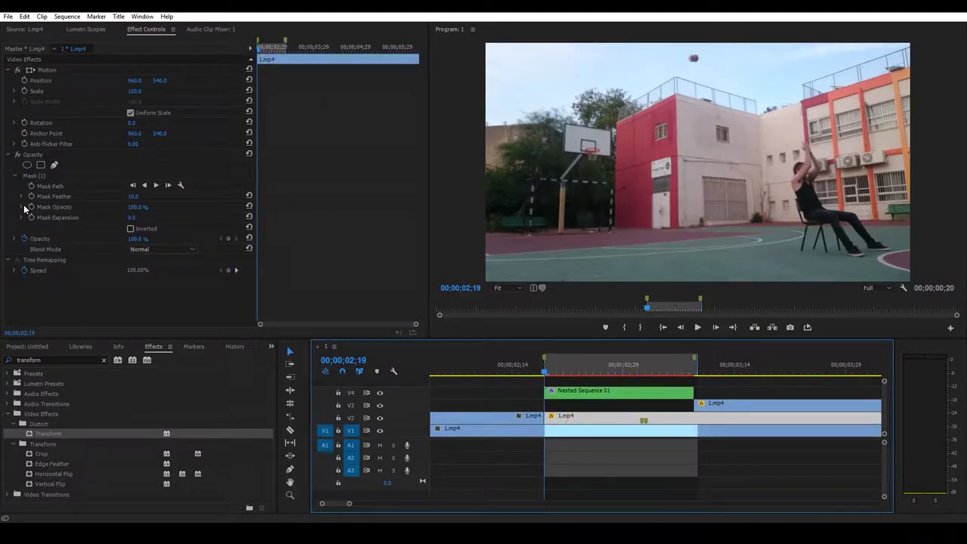
{"action": "left_click", "coordinate": [35, 175]}
{"action": "left_click", "coordinate": [31, 196]}
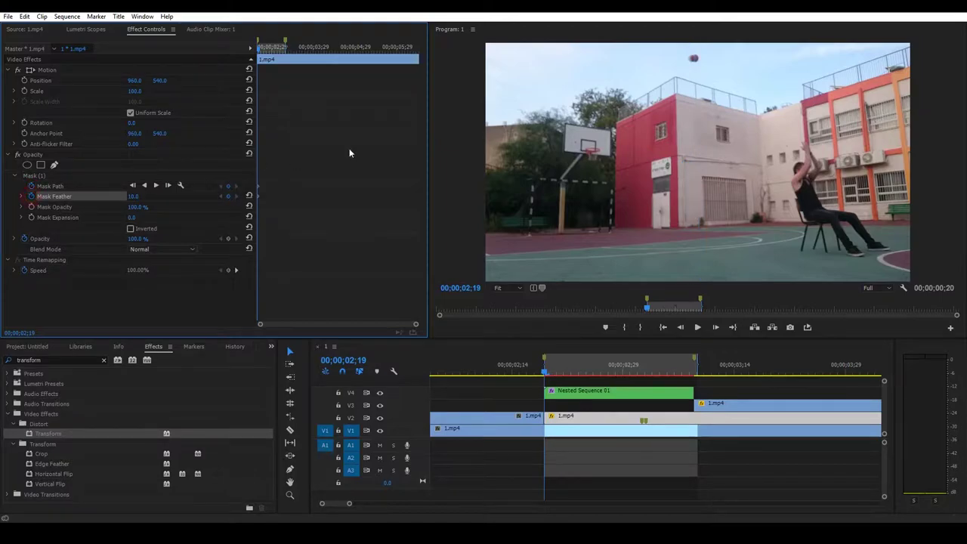
{"action": "left_click", "coordinate": [44, 176]}
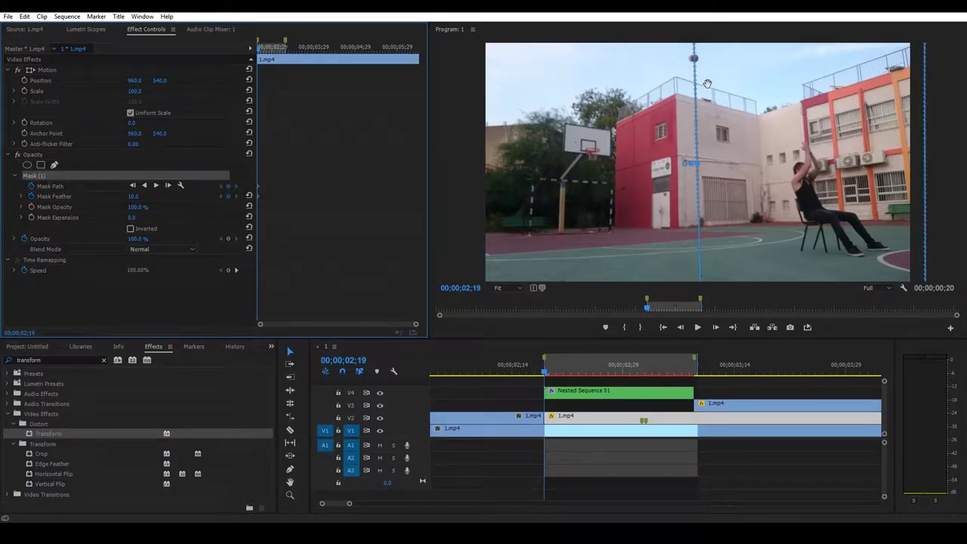
{"action": "left_click_drag", "start_coordinate": [696, 96], "coordinate": [695, 54]}
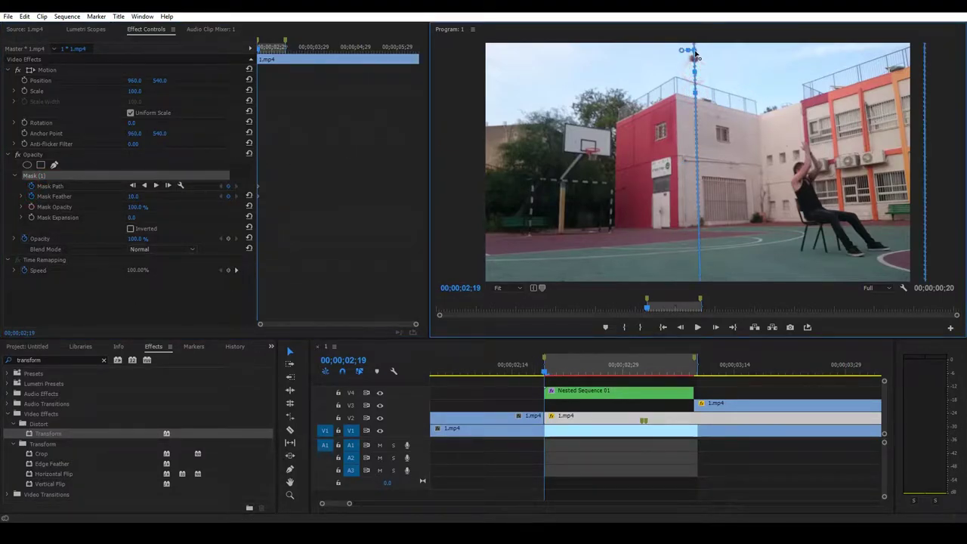
Reshape the V2 mask edge beside the ball one frame after the start and review the ball without the mask outline
{"action": "scroll", "coordinate": [553, 371], "scroll_direction": "up", "scroll_amount": 5, "text": "alt"}
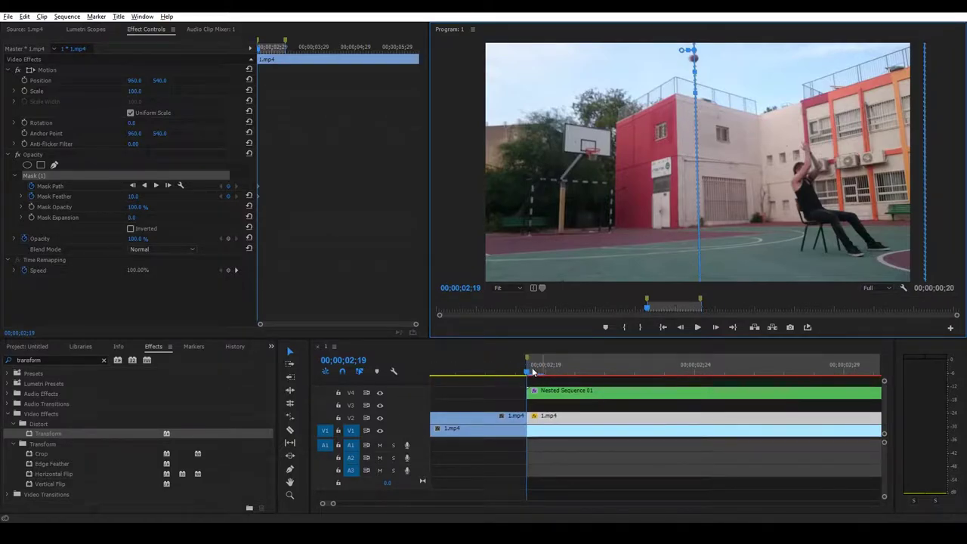
{"action": "left_click_drag", "start_coordinate": [527, 373], "coordinate": [542, 371]}
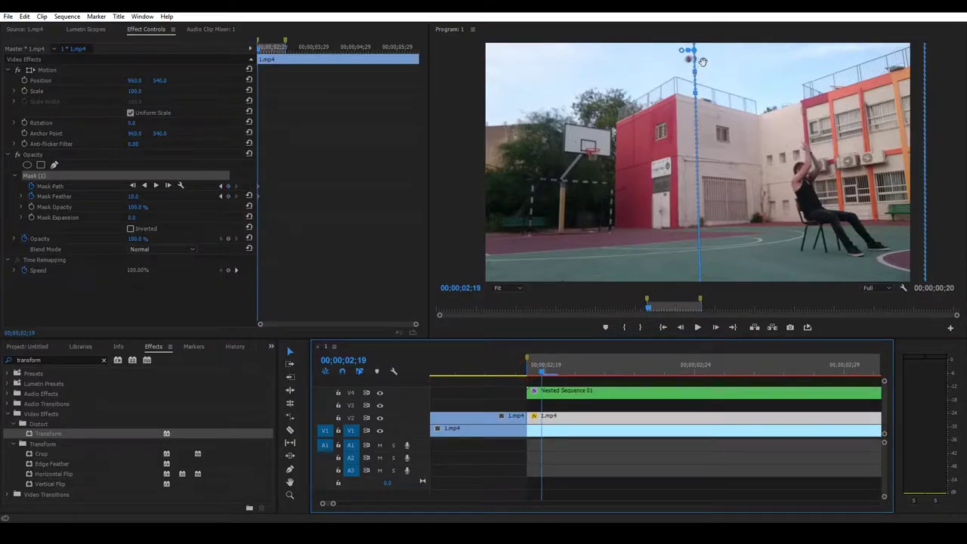
{"action": "left_click_drag", "start_coordinate": [696, 76], "coordinate": [706, 68]}
{"action": "left_click_drag", "start_coordinate": [544, 372], "coordinate": [523, 362]}
{"action": "left_click", "coordinate": [48, 70]}
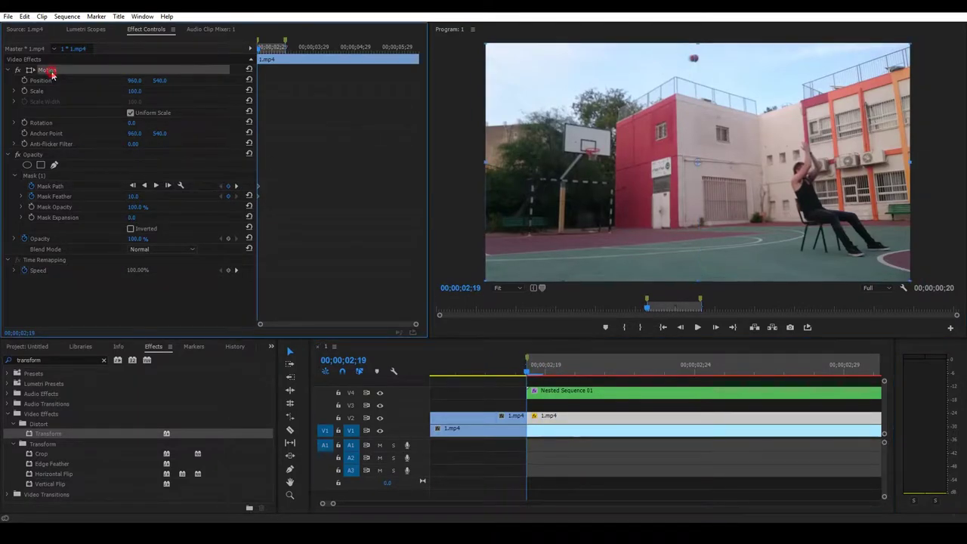
{"action": "scroll", "coordinate": [502, 378], "scroll_direction": "down", "scroll_amount": 8}
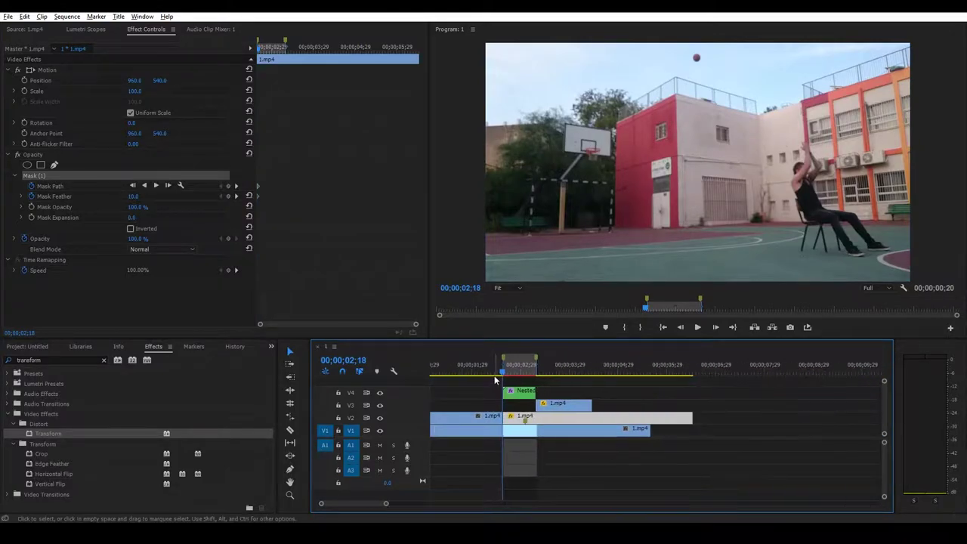
Play back the composite from about 00;00;02;03 to 00;00;03;10 to check the ball's flight
{"action": "left_click_drag", "start_coordinate": [482, 366], "coordinate": [513, 365]}
{"action": "key", "text": "j"}
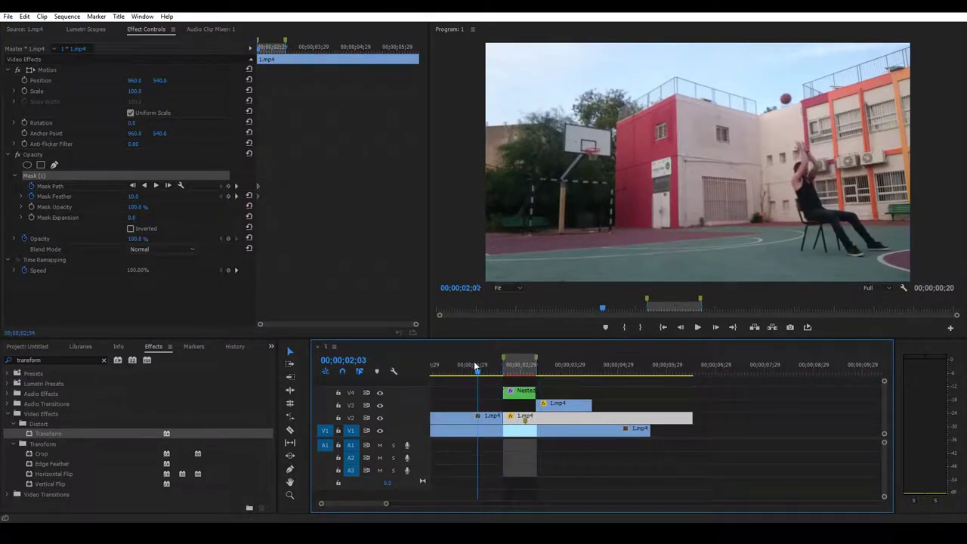
{"action": "key", "text": "l"}
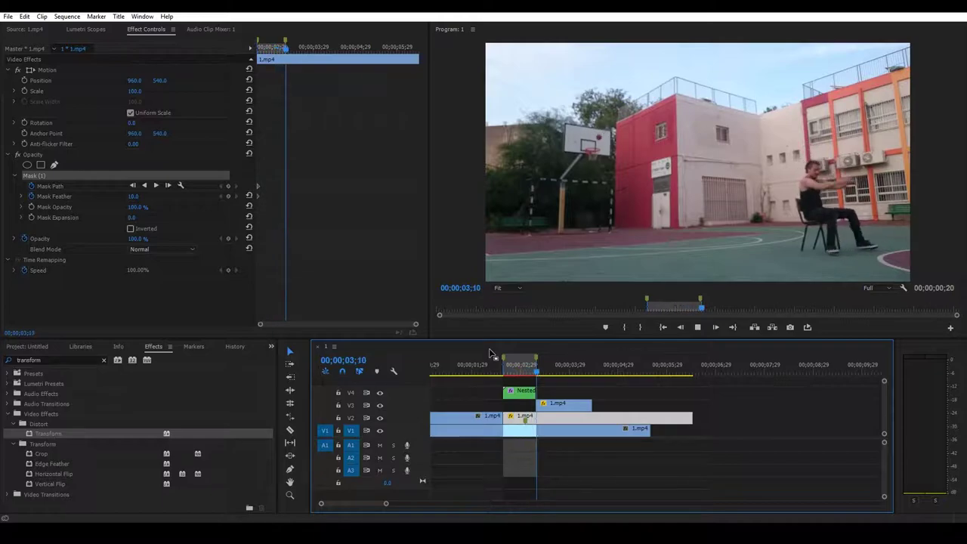
Select Nested Sequence 01 at 00;00;02;19 and bend its Transform position path into a curve toward the hoop
{"action": "left_click", "coordinate": [505, 364]}
{"action": "left_click", "coordinate": [520, 400]}
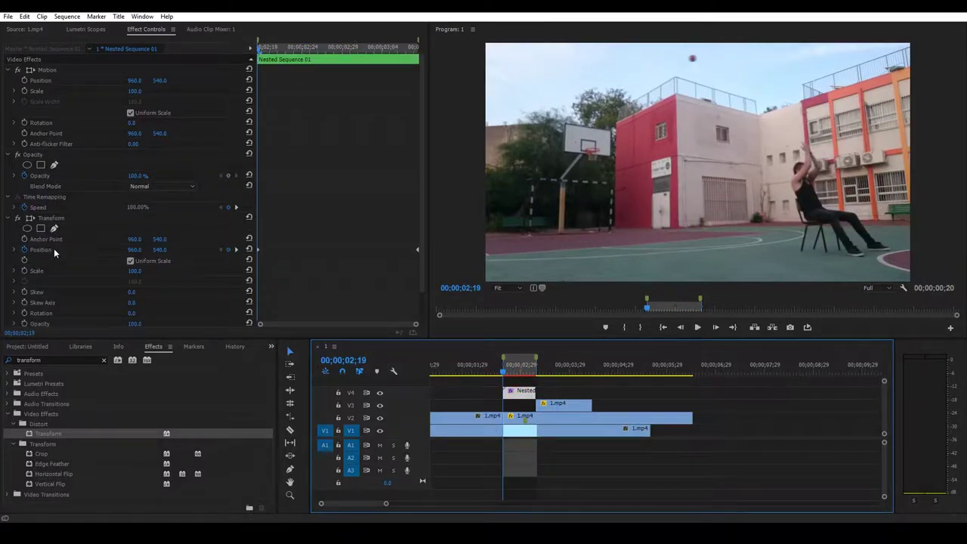
{"action": "left_click", "coordinate": [54, 253]}
{"action": "left_click", "coordinate": [53, 218]}
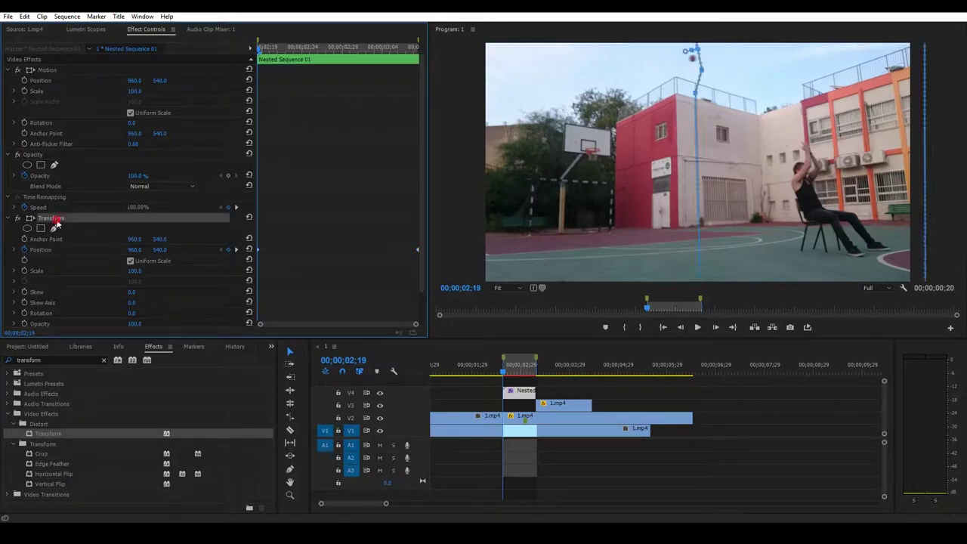
{"action": "left_click", "coordinate": [671, 166]}
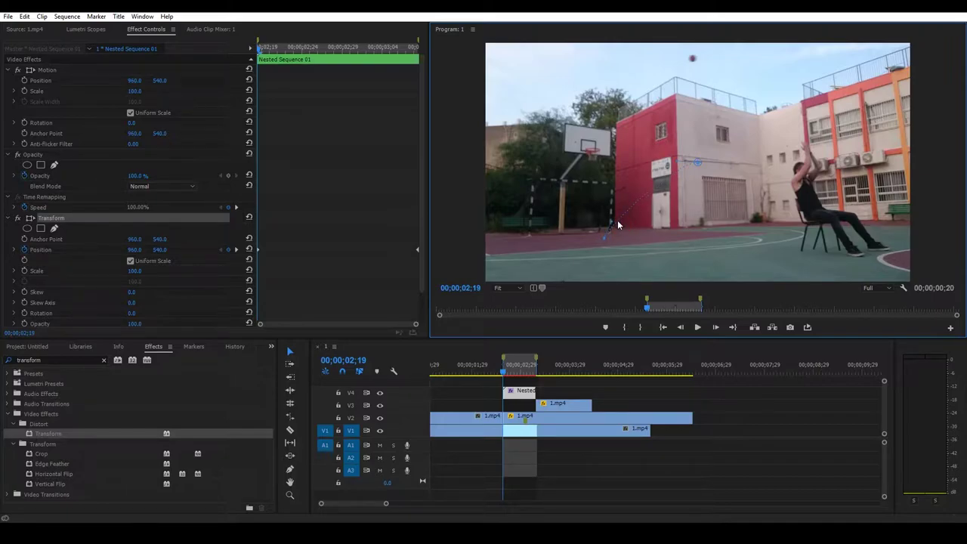
Switch to the Color workspace, show the nested clip's effect settings and place the playhead at 00;00;03;00
{"action": "scroll", "coordinate": [144, 298], "scroll_direction": "down", "scroll_amount": 1}
{"action": "left_click_drag", "start_coordinate": [510, 368], "coordinate": [536, 365]}
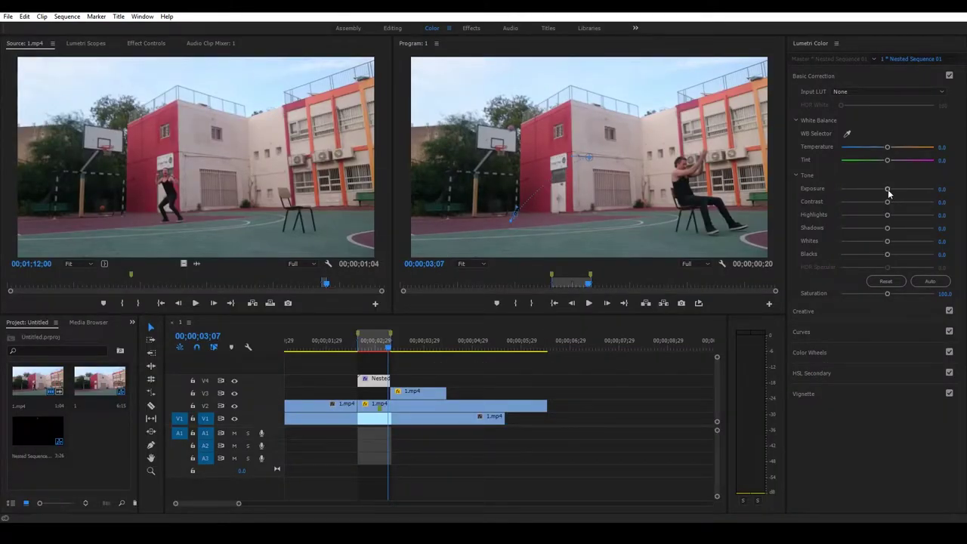
{"action": "key", "text": "shift+5"}
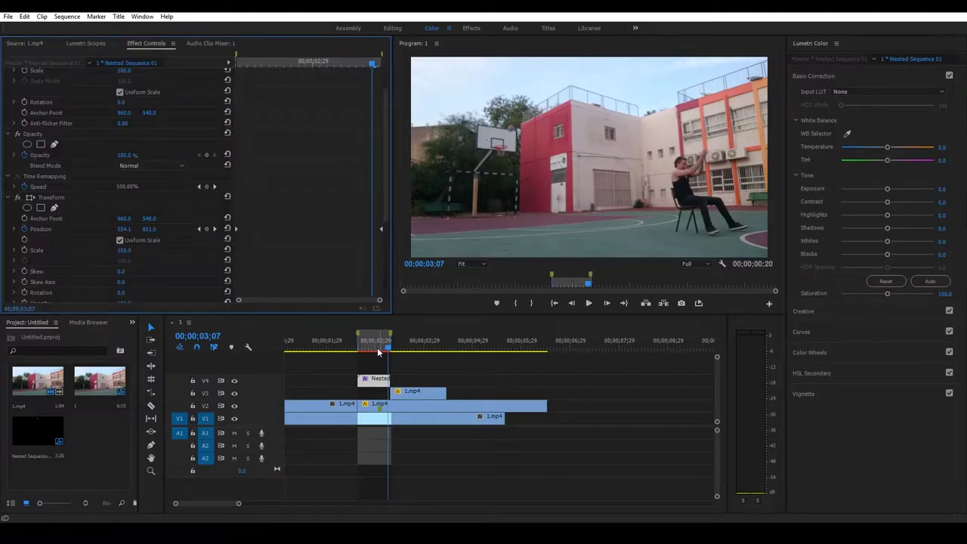
{"action": "scroll", "coordinate": [370, 358], "scroll_direction": "up", "scroll_amount": 4}
{"action": "left_click_drag", "start_coordinate": [351, 344], "coordinate": [400, 345]}
{"action": "left_click_drag", "start_coordinate": [383, 122], "coordinate": [382, 202]}
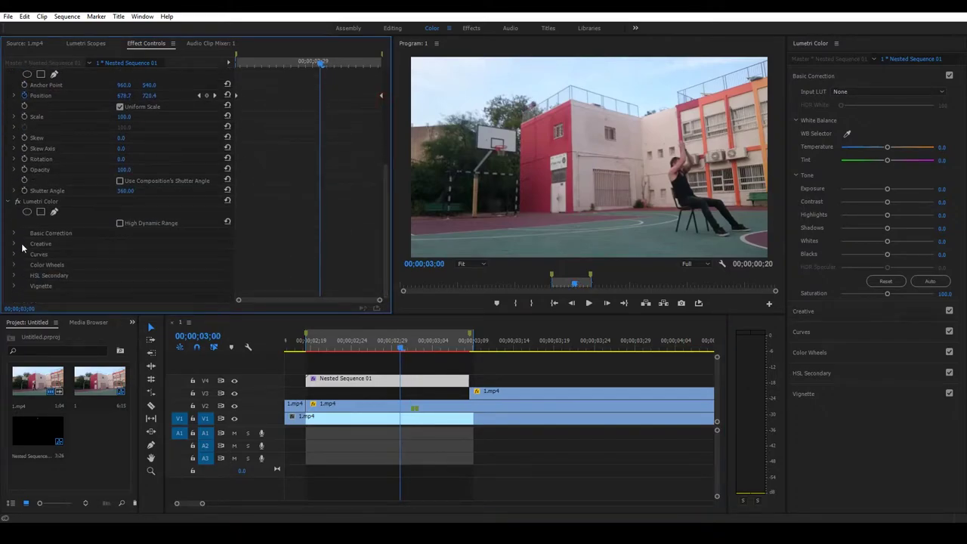
Keyframe the nested clip's Lumetri Whites and Blacks at 00;00;03;00, and set them to -62.0 and -73.9 at 00;00;03;08
{"action": "left_click", "coordinate": [14, 233]}
{"action": "scroll", "coordinate": [74, 263], "scroll_direction": "down", "scroll_amount": 5}
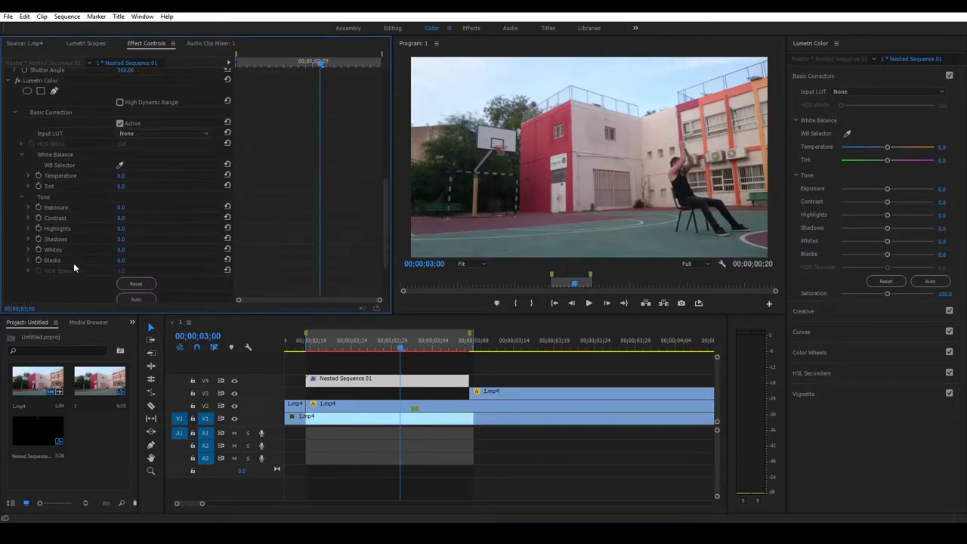
{"action": "left_click", "coordinate": [38, 230]}
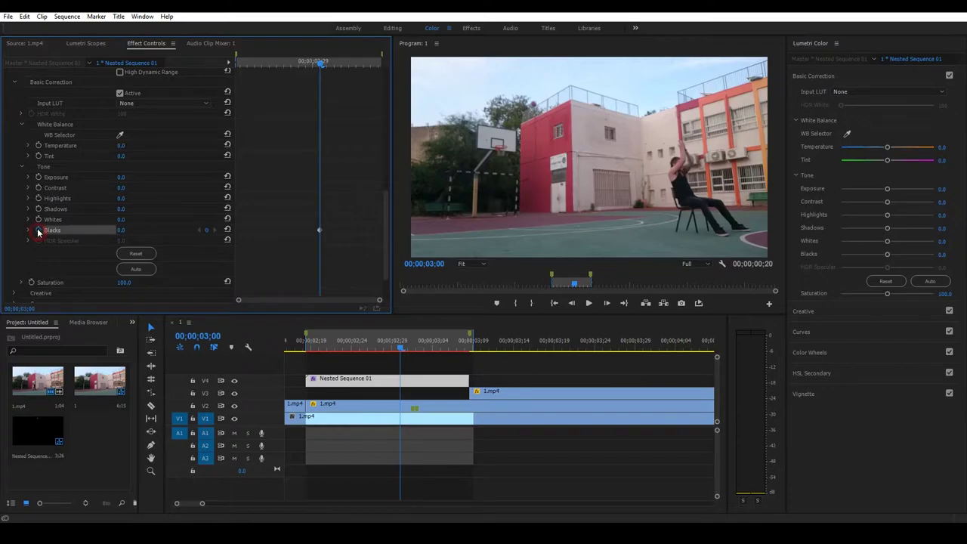
{"action": "left_click", "coordinate": [38, 219]}
{"action": "left_click_drag", "start_coordinate": [401, 348], "coordinate": [462, 344]}
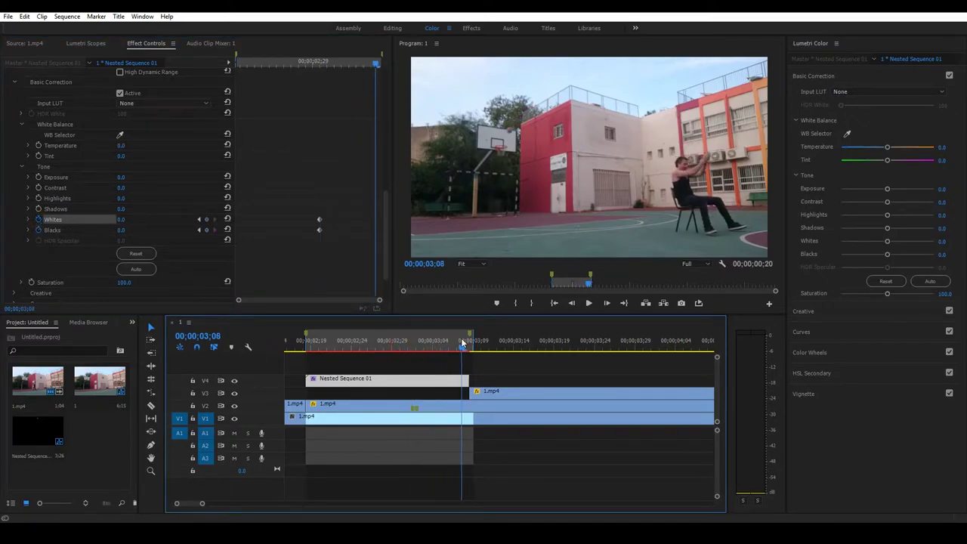
{"action": "left_click_drag", "start_coordinate": [887, 253], "coordinate": [861, 242]}
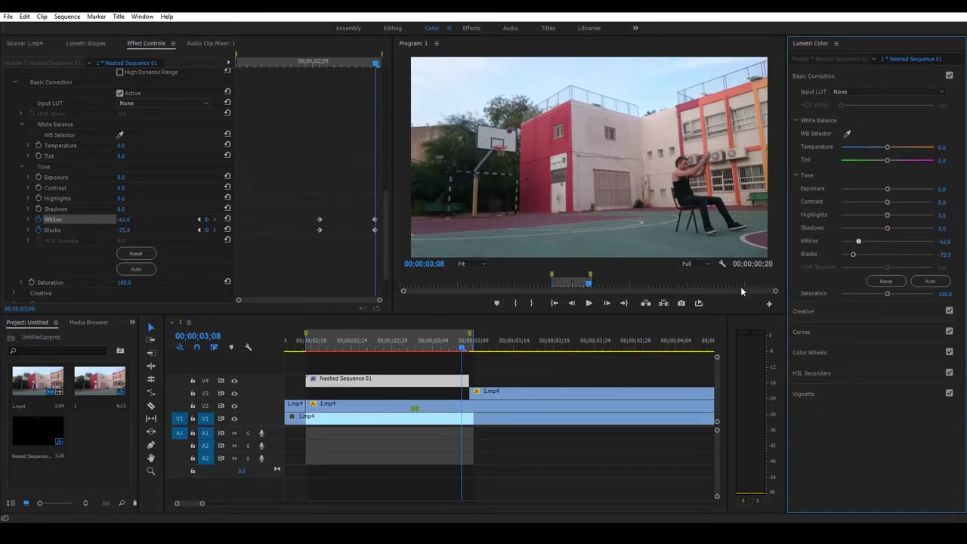
Mark the sequence's out point at 00;00;04;14 and its in point at 00;00;00;10
{"action": "left_click_drag", "start_coordinate": [462, 348], "coordinate": [509, 347]}
{"action": "key", "text": "minus"}
{"action": "key", "text": "minus"}
{"action": "right_click", "coordinate": [508, 347]}
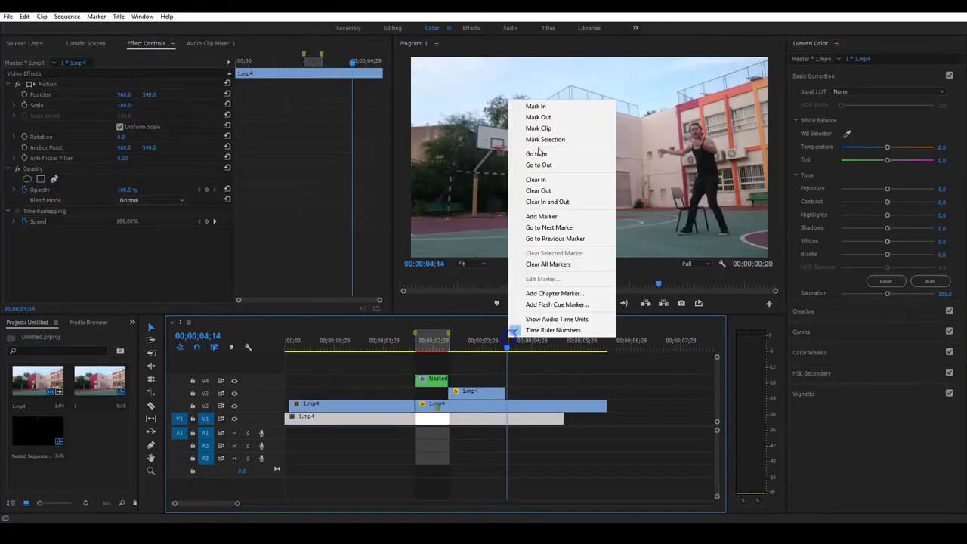
{"action": "left_click", "coordinate": [546, 117]}
{"action": "left_click", "coordinate": [302, 345]}
{"action": "right_click", "coordinate": [302, 346]}
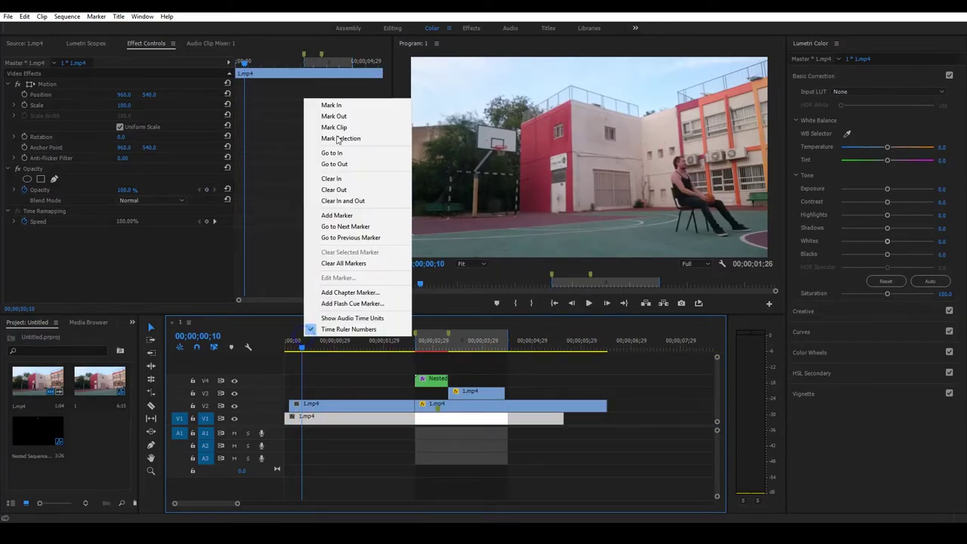
{"action": "left_click", "coordinate": [334, 106]}
Render the sequence from in to out and review the throw in the rendered range
{"action": "left_click", "coordinate": [57, 16]}
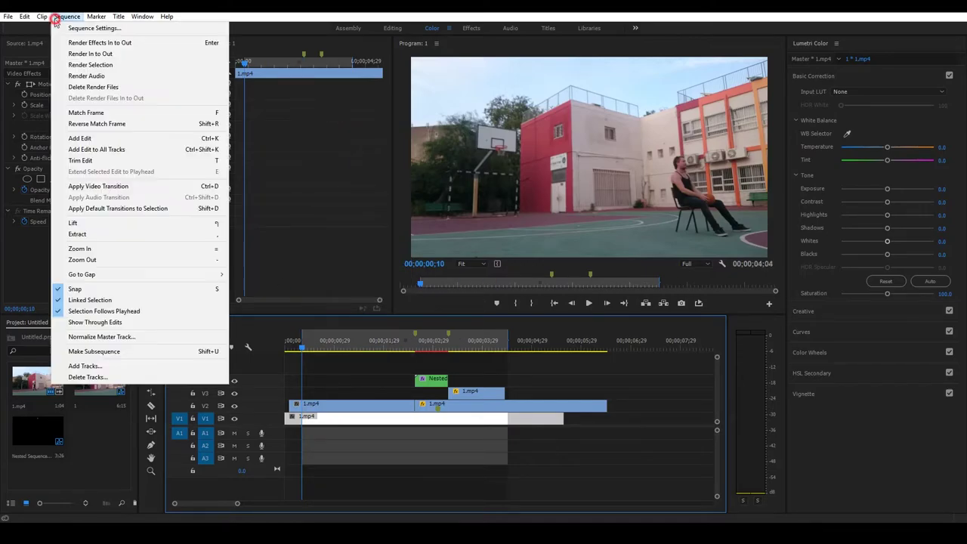
{"action": "left_click", "coordinate": [106, 53]}
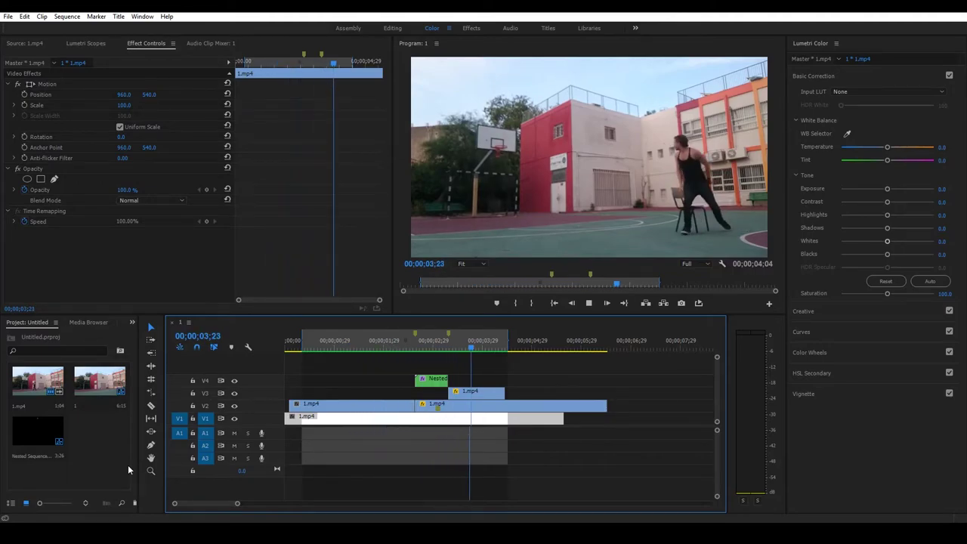
{"action": "left_click", "coordinate": [412, 344]}
{"action": "left_click_drag", "start_coordinate": [417, 344], "coordinate": [387, 344]}
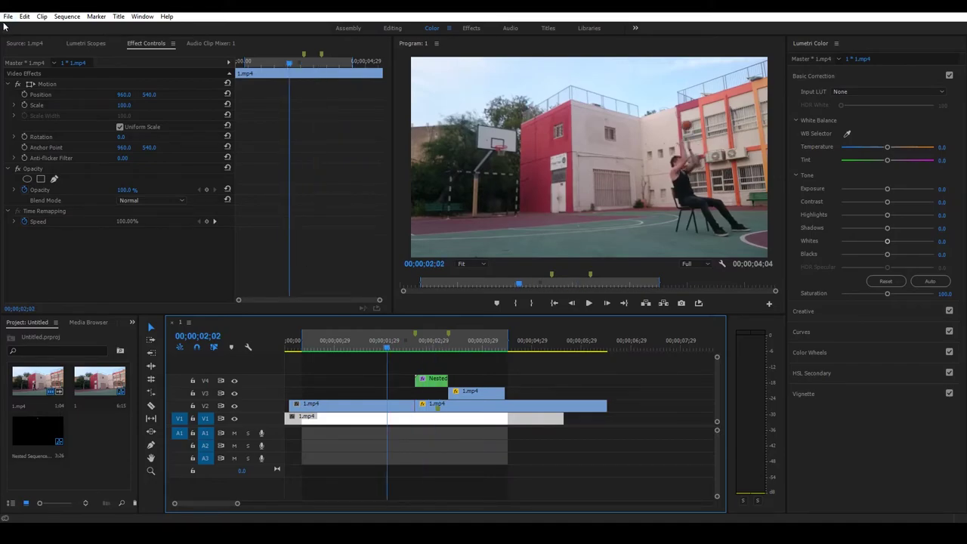